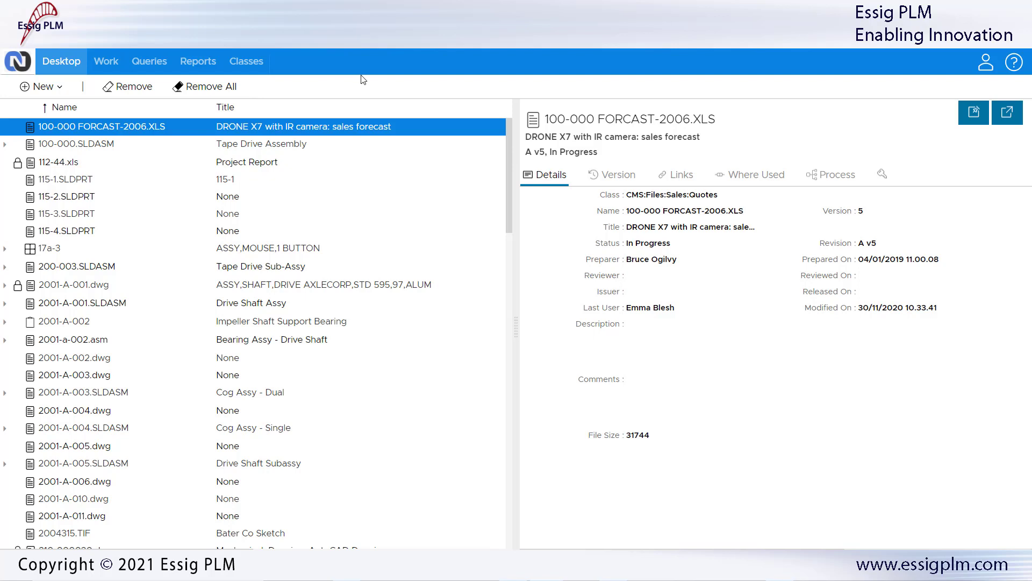
- Open the query editor and choose Item Query as the query type
click(137, 63)
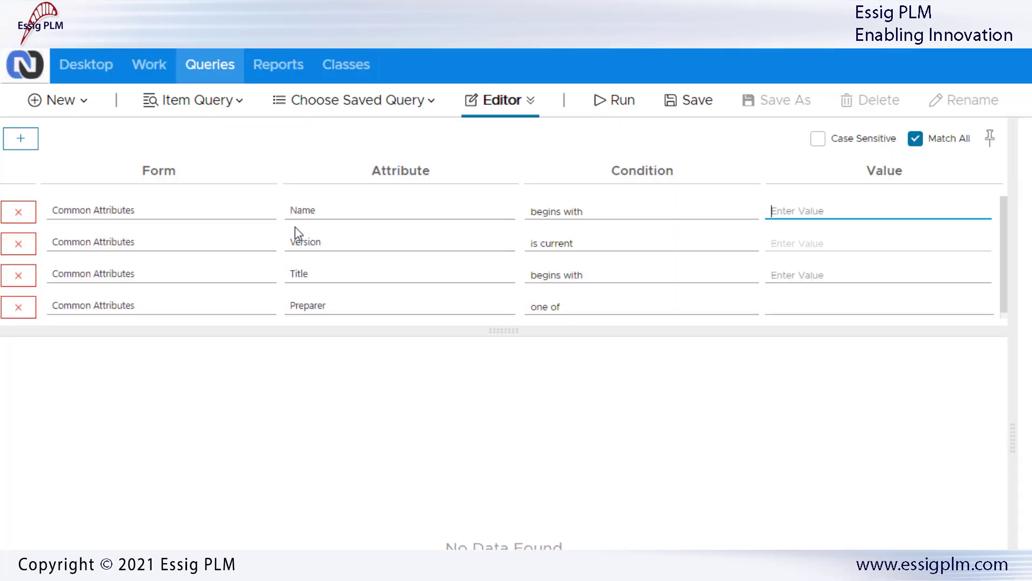
click(240, 108)
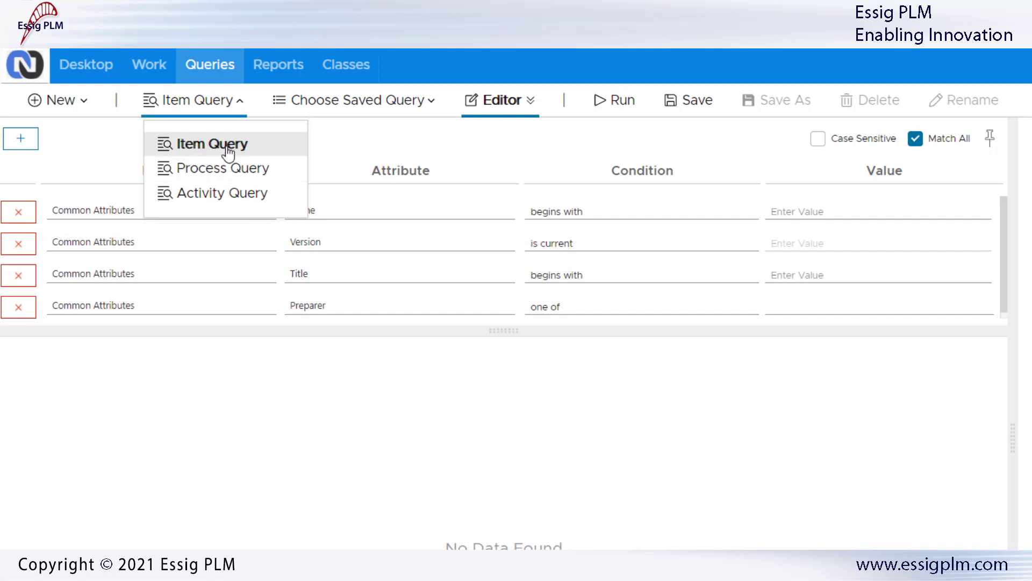
click(226, 149)
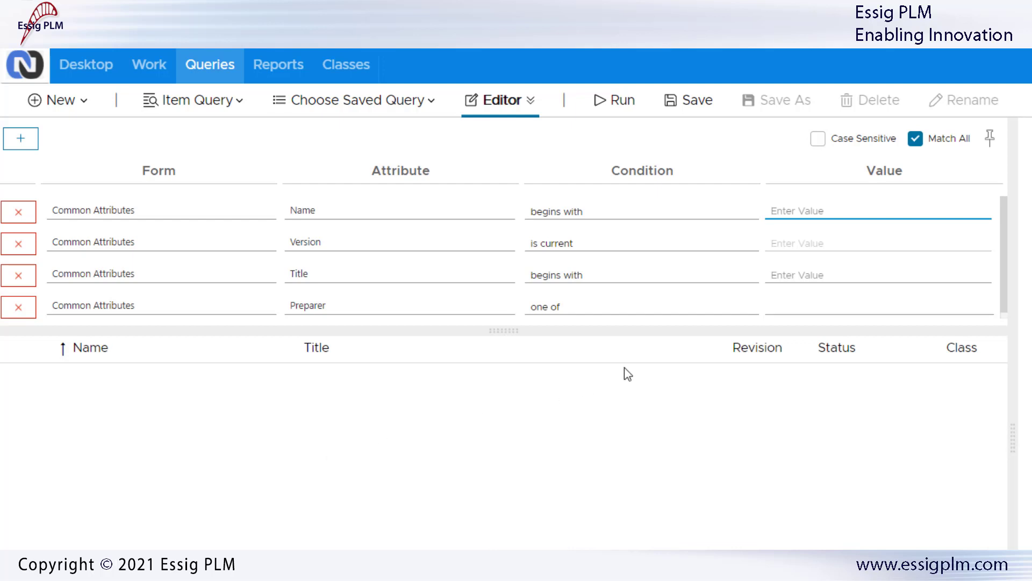
- Set the first criterion to Description begins with "use new" and run the query
click(356, 210)
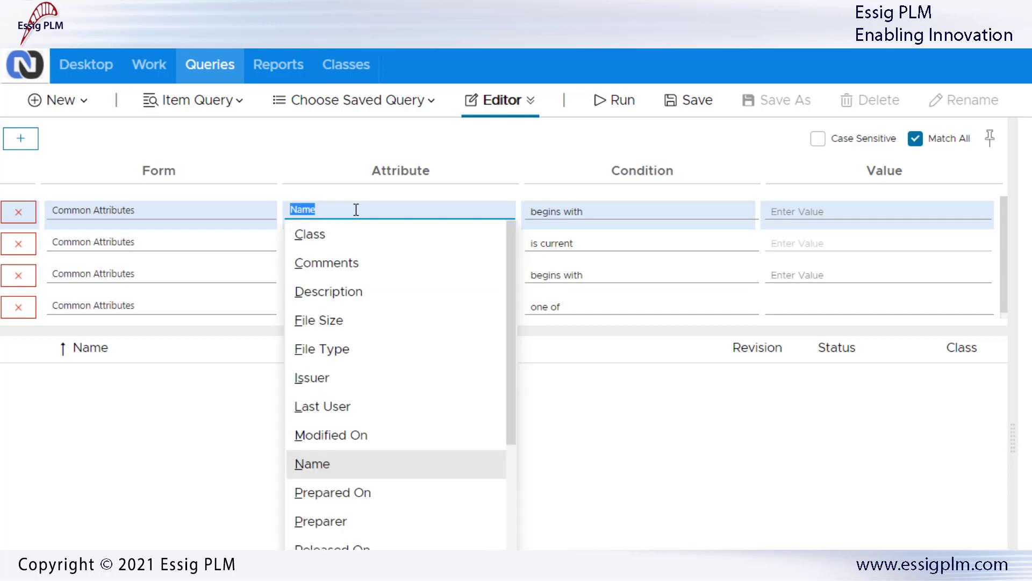
click(337, 298)
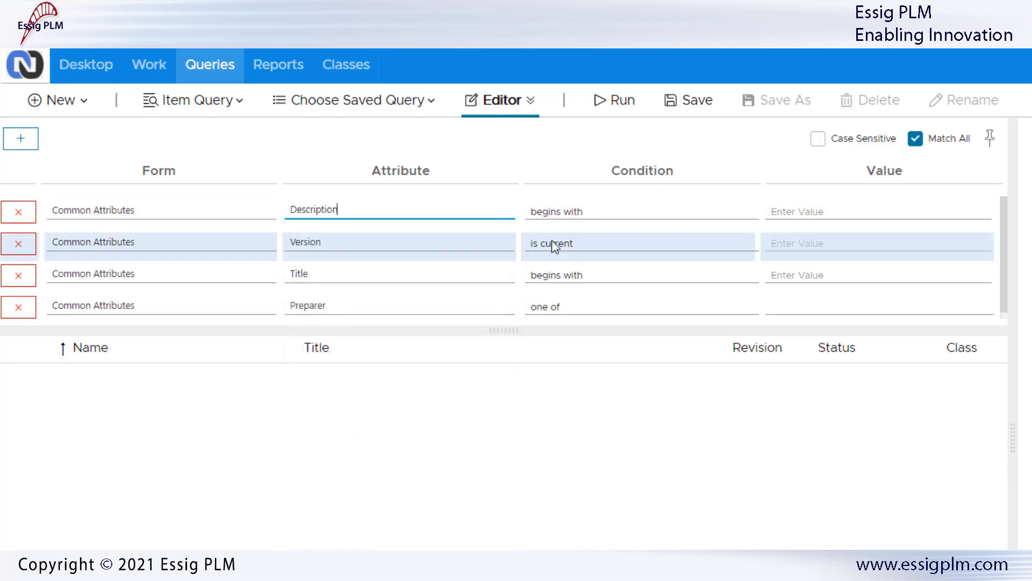
click(812, 210)
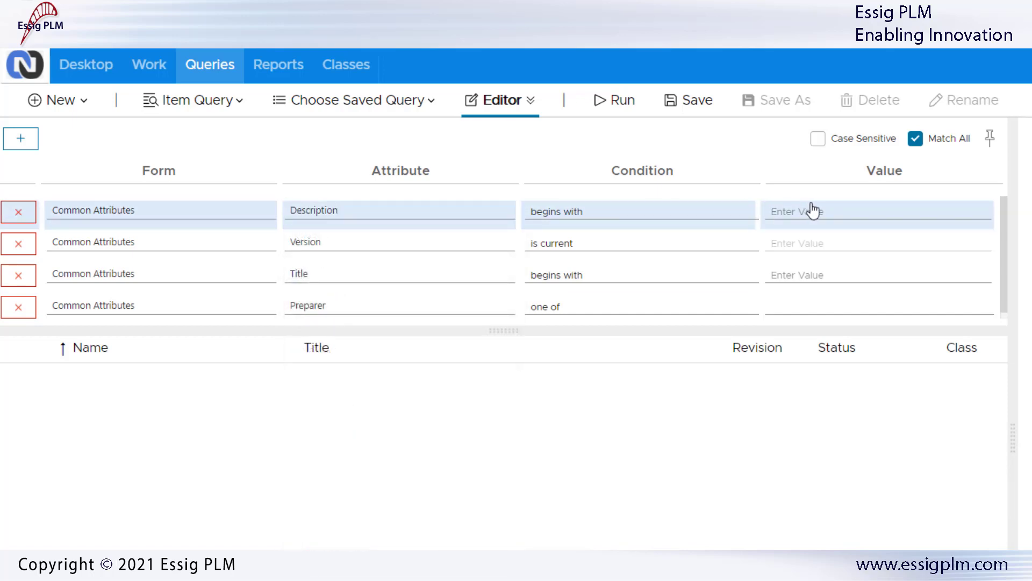
click(806, 211)
text(use new)
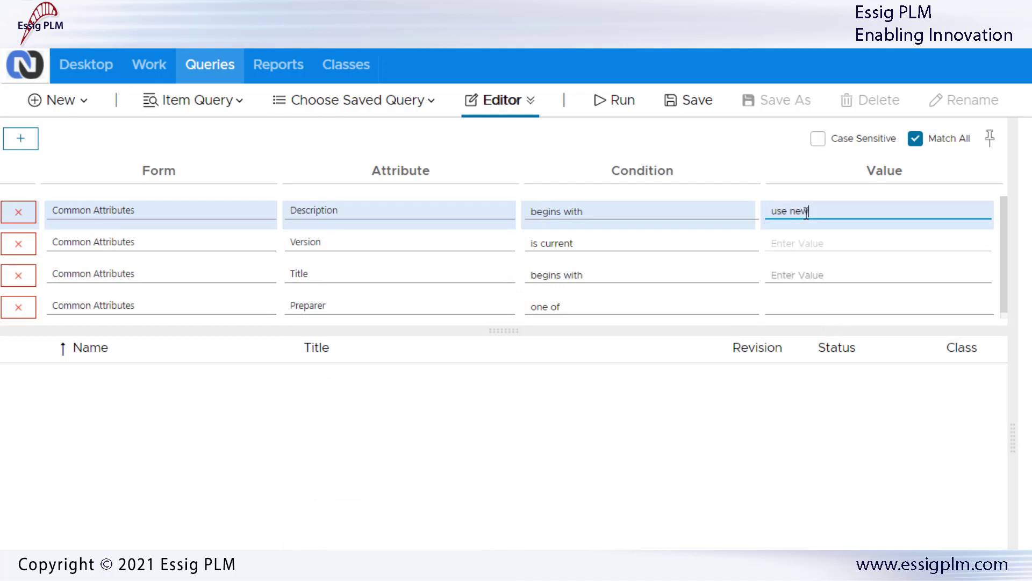
click(631, 102)
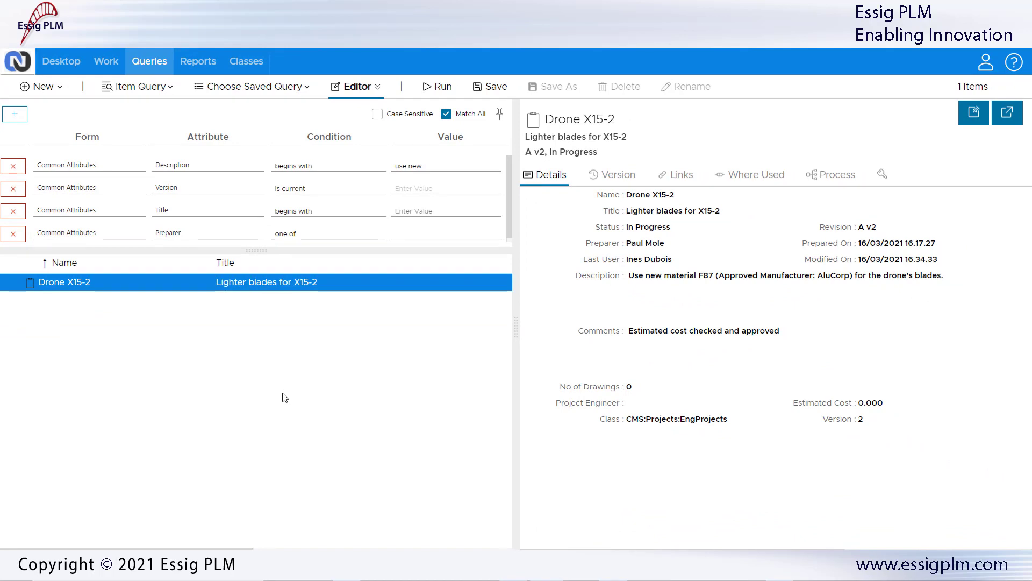
- Look over the actions available for the Drone X15-2 item, including its export and pop-out options
right_click(338, 288)
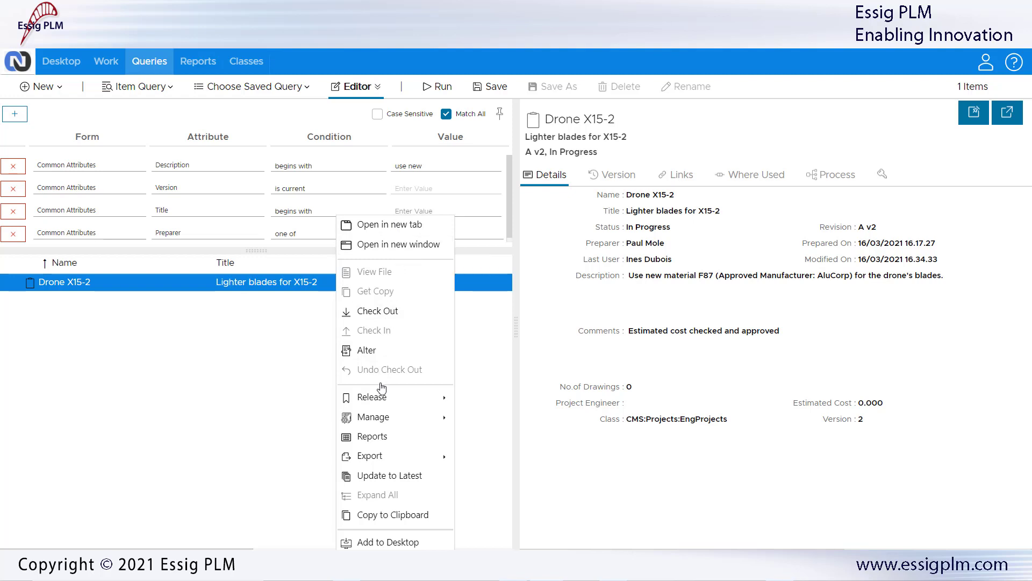
mouse_move(384, 414)
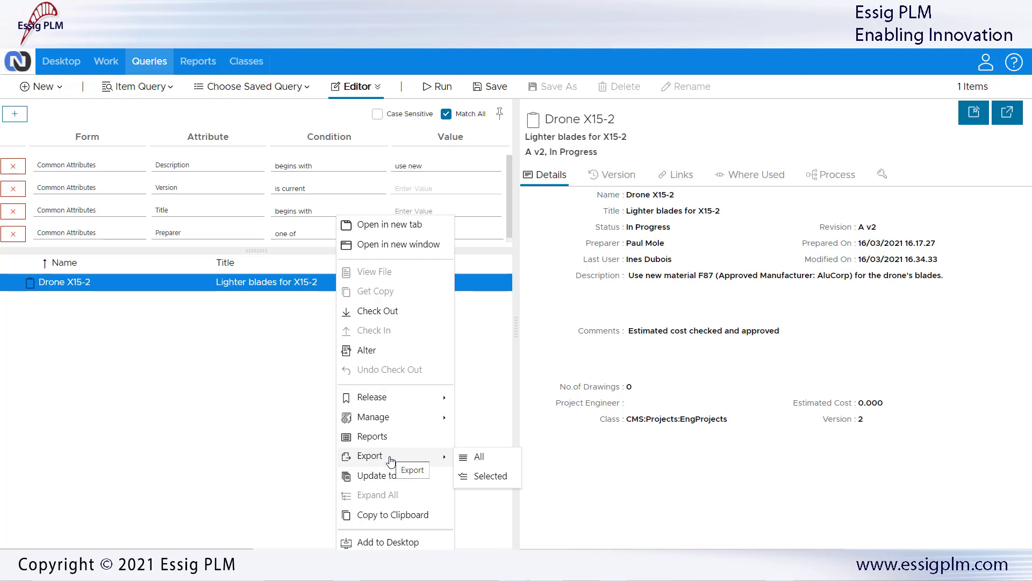
click(782, 132)
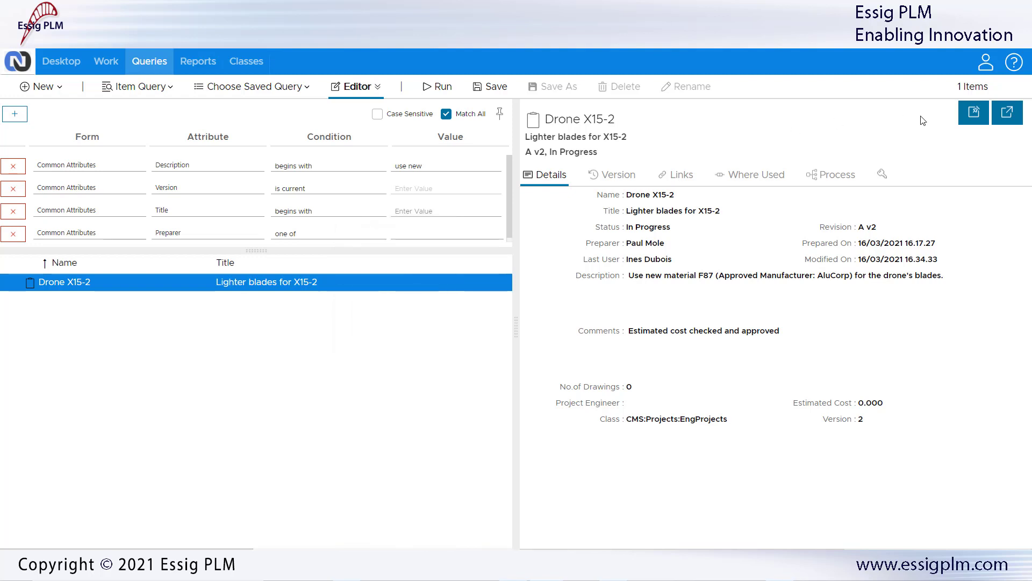
click(978, 118)
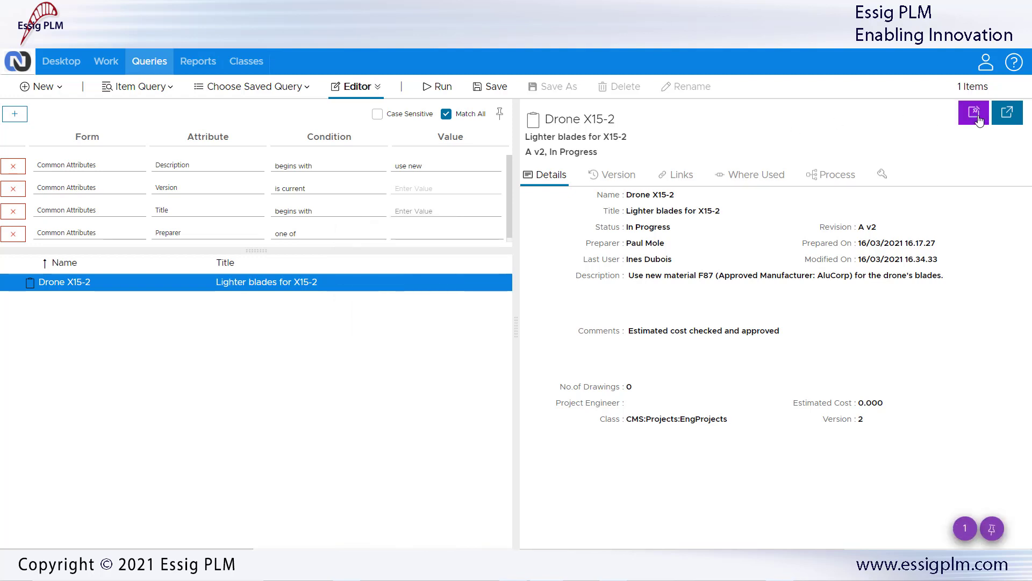
click(1007, 113)
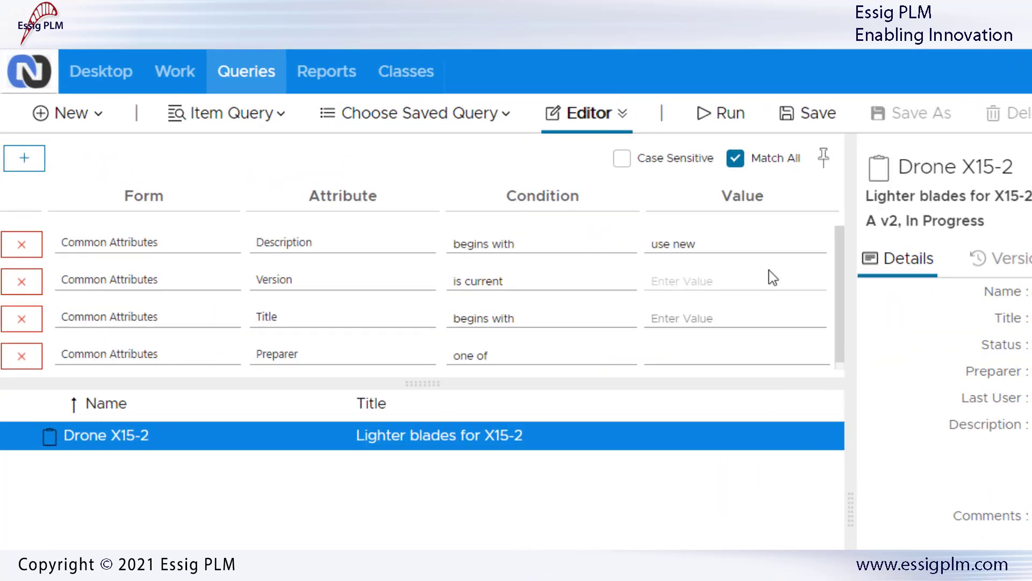
- Change the first criterion's attribute to Modified On with the condition between
click(346, 247)
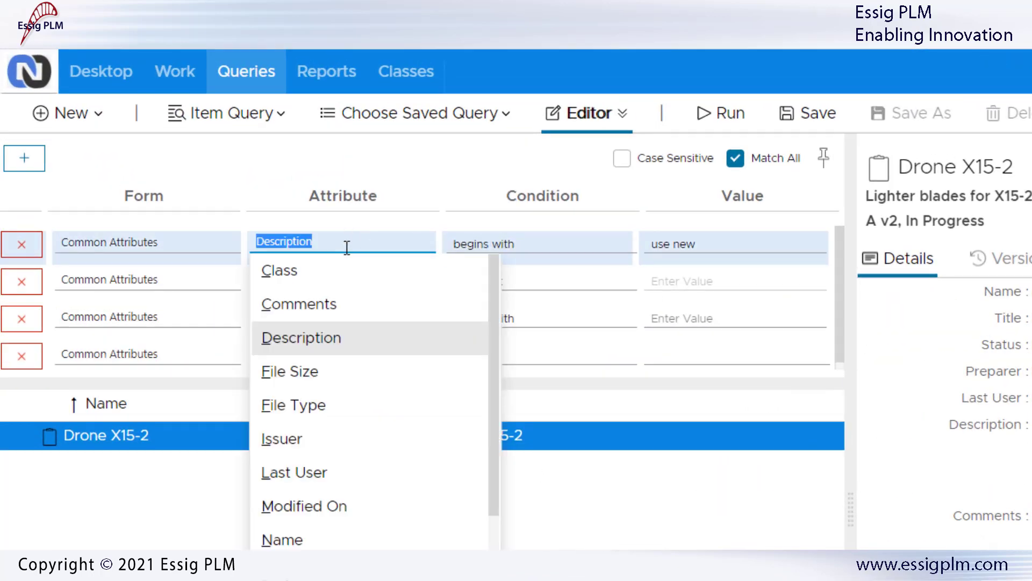
click(338, 508)
click(466, 244)
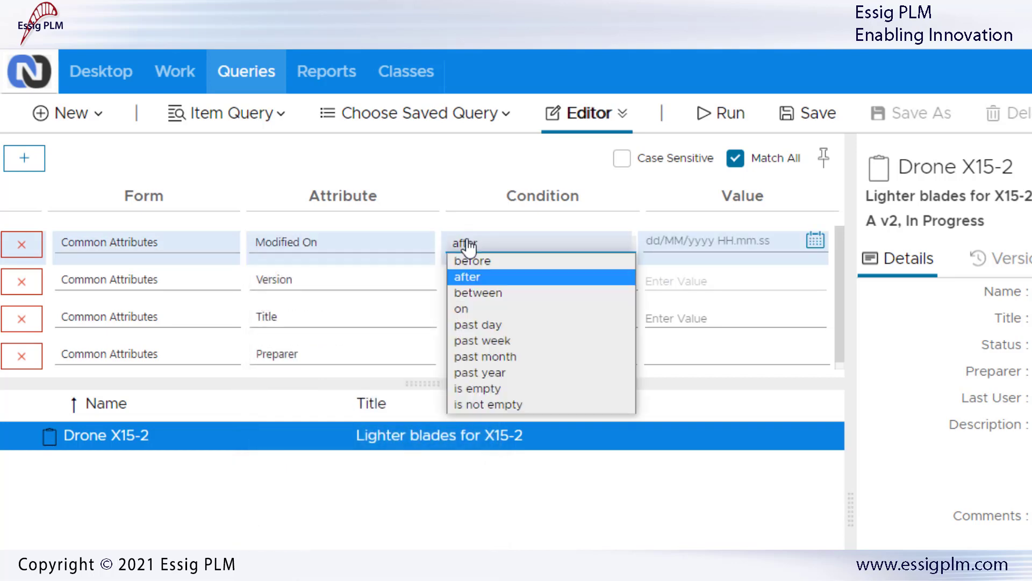
click(491, 293)
- Set the start date of the Modified On range to 01/01/2021
click(676, 242)
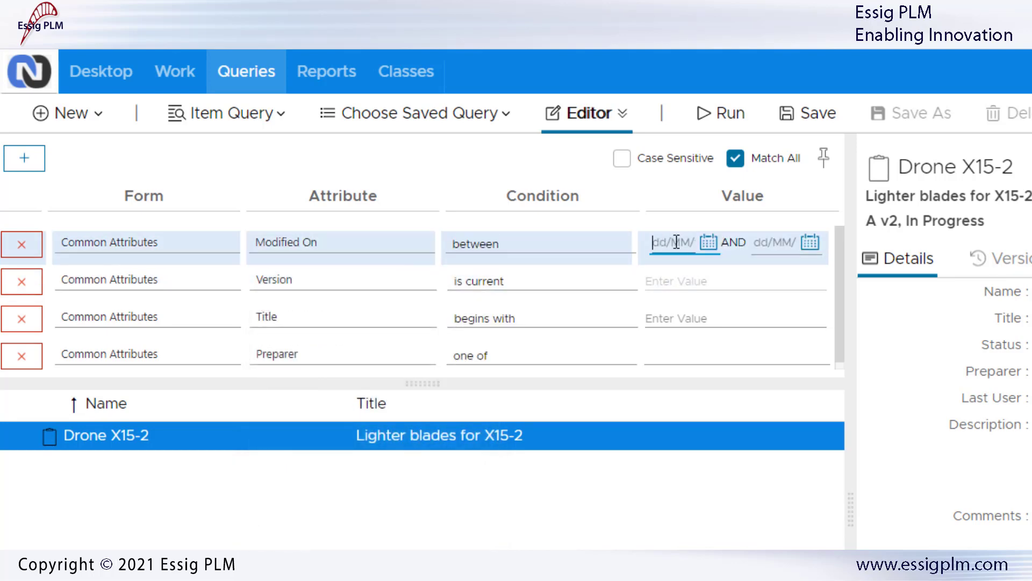
click(709, 242)
click(844, 294)
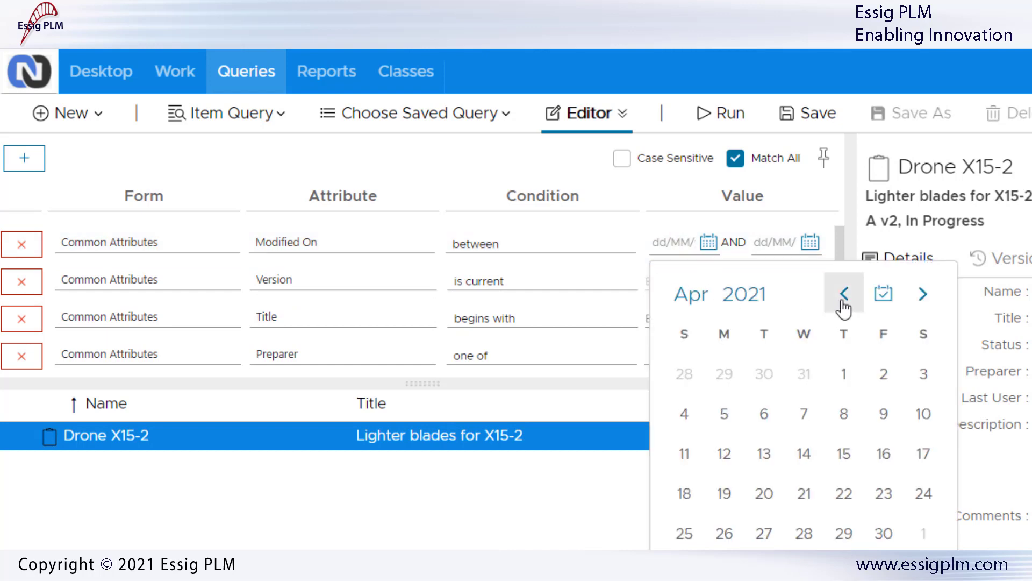
click(844, 293)
click(844, 293)
click(843, 302)
click(883, 374)
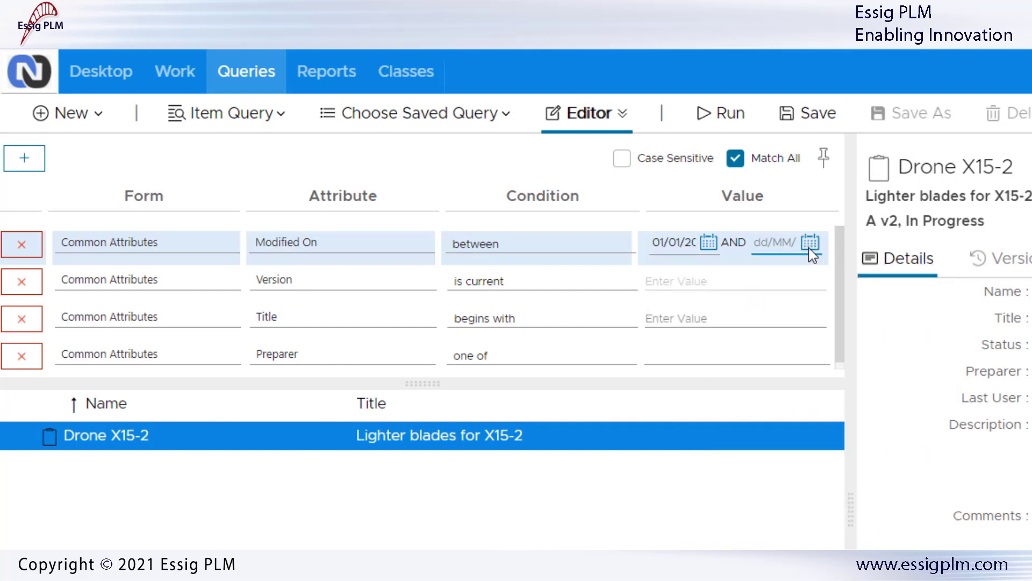
- Set the end date of the Modified On range to 31/01/2021 and run the query
click(810, 243)
click(946, 295)
click(946, 295)
click(947, 295)
click(947, 295)
click(826, 532)
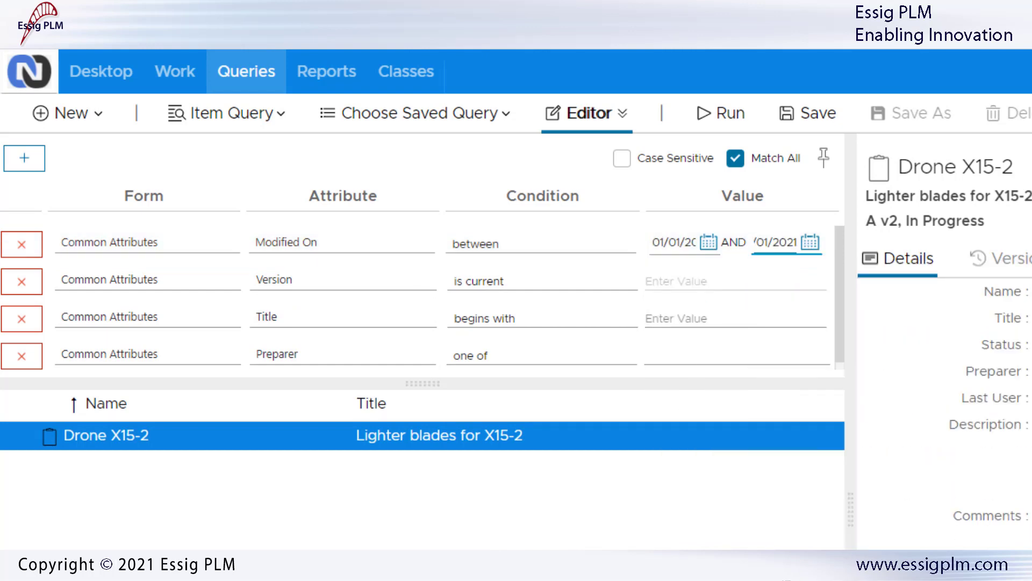
click(715, 114)
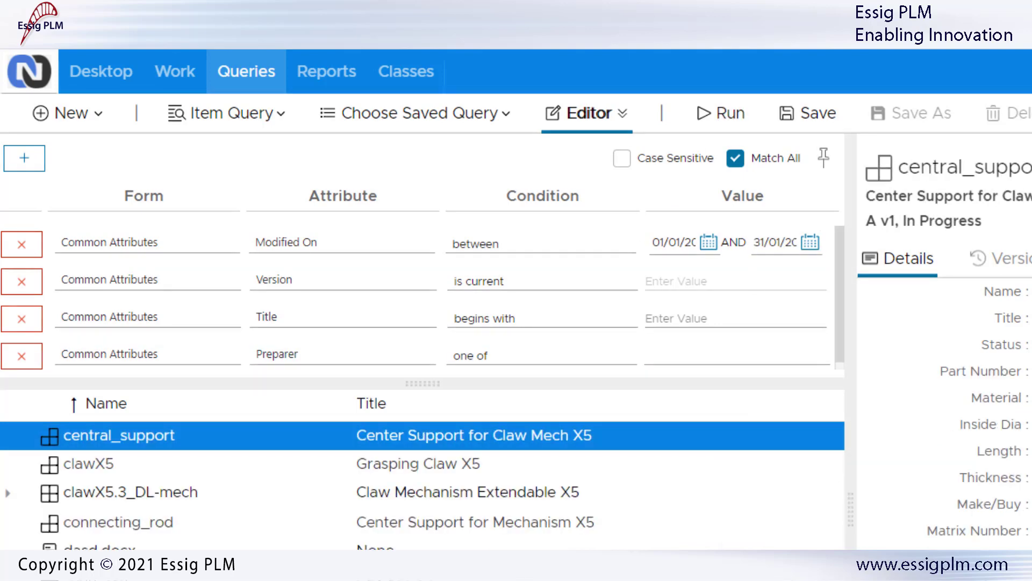
- Set the Title criterion to contains "collar" and rerun the query
click(504, 321)
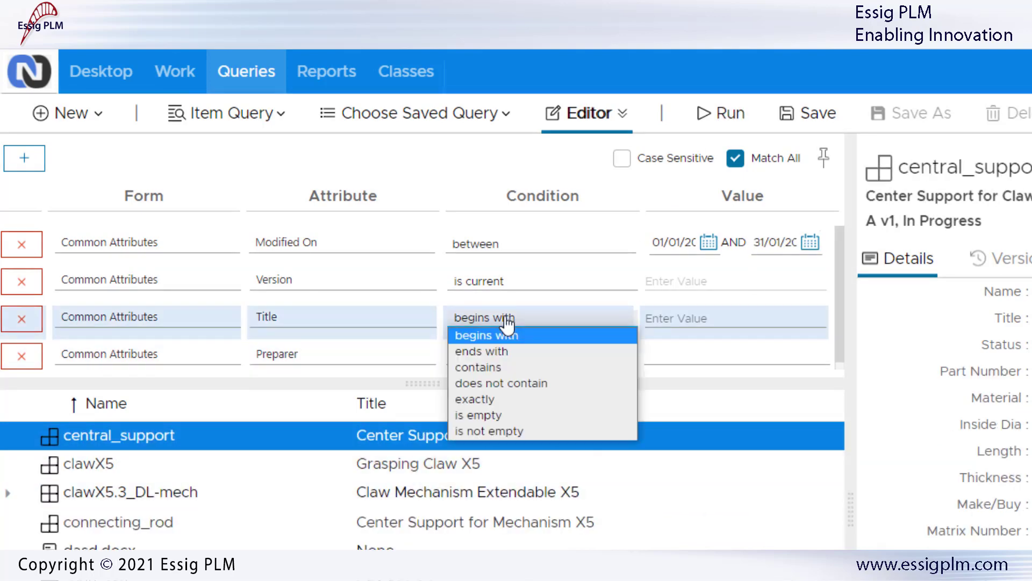
click(497, 364)
click(655, 317)
text(collar)
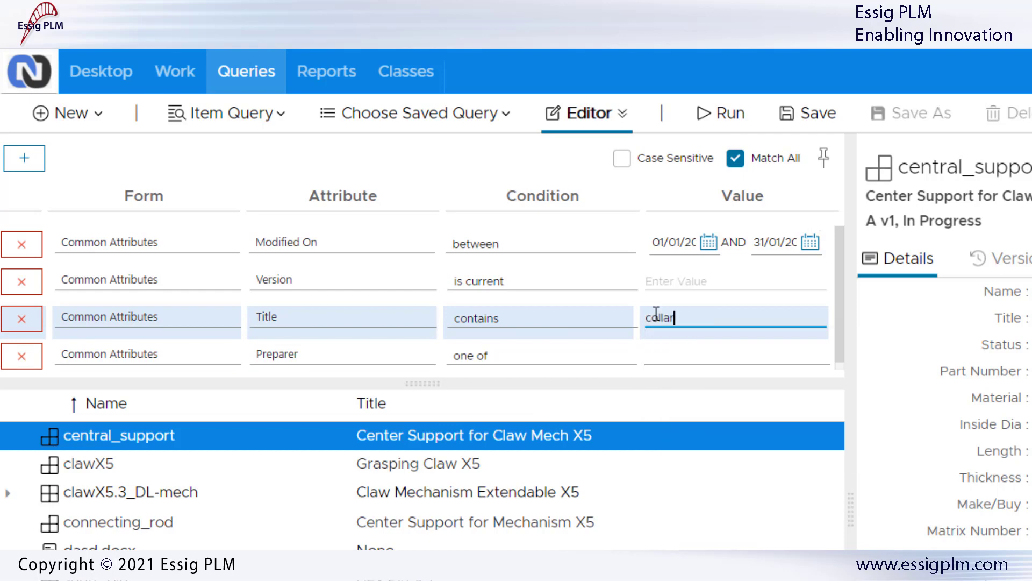
click(719, 123)
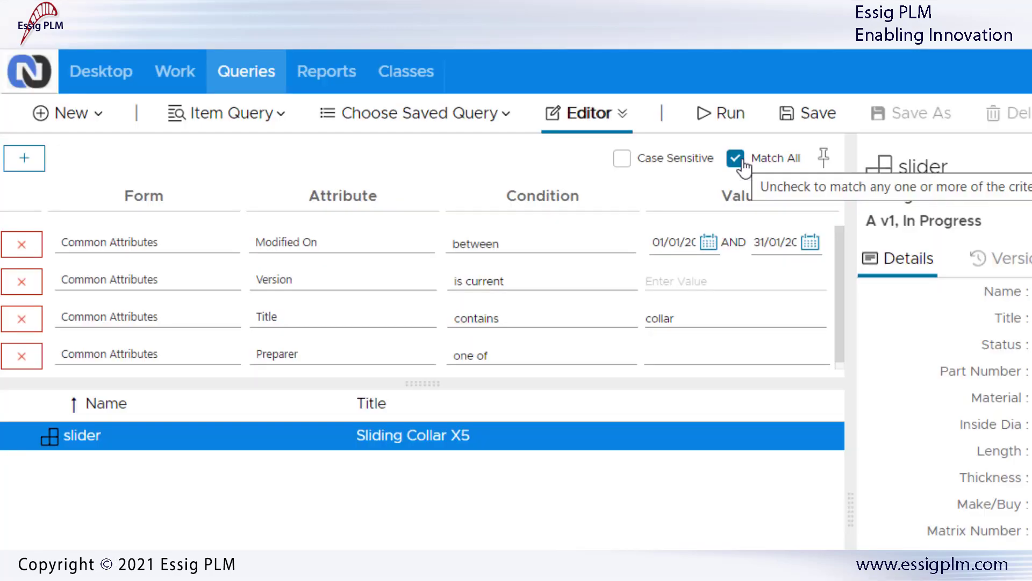
- Turn off Match All and rerun the query so items meeting any criterion are returned
click(743, 165)
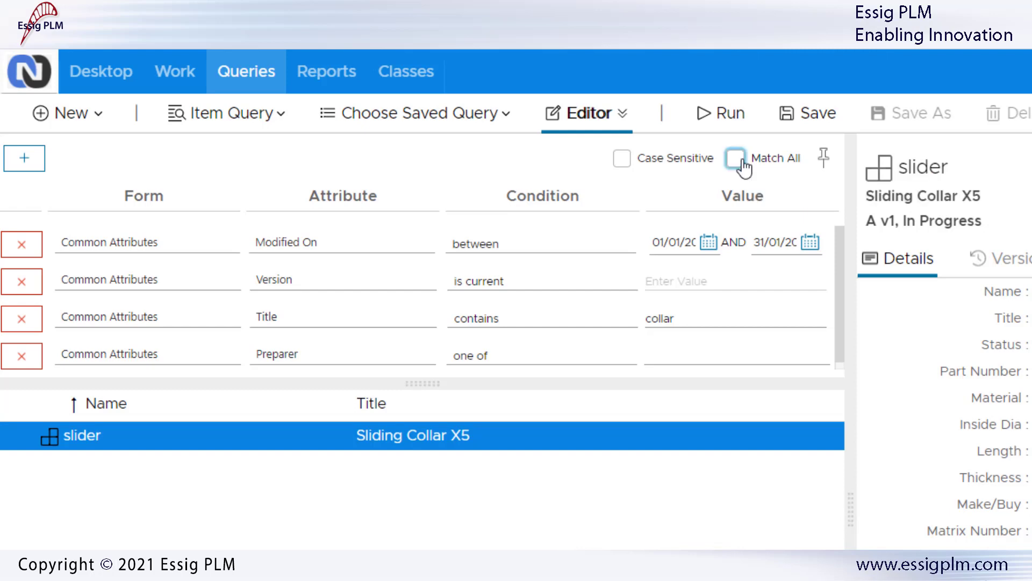
click(738, 120)
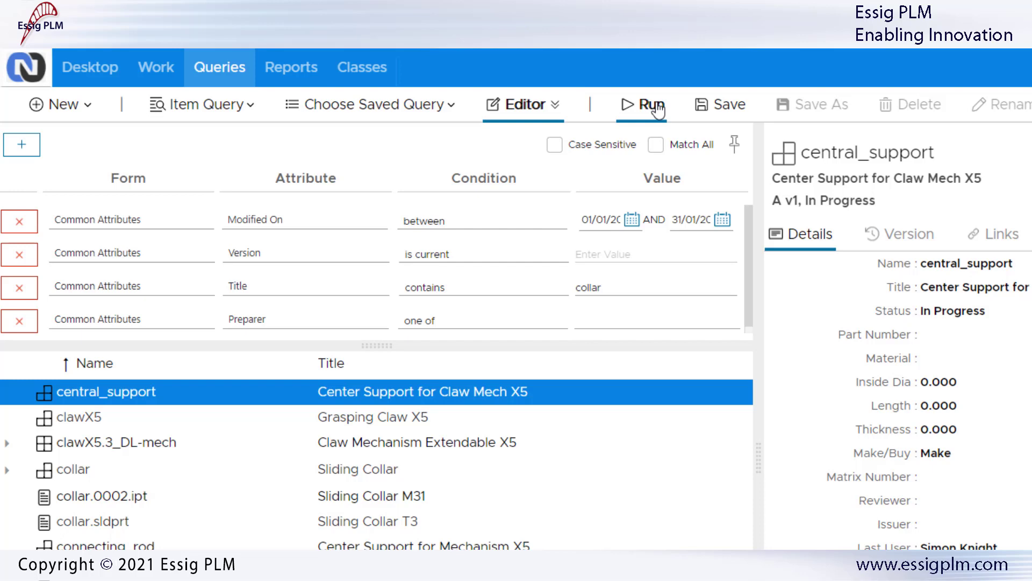
- Look over the conditions offered for Modified On and the attributes and conditions offered for the Preparer criterion
click(425, 226)
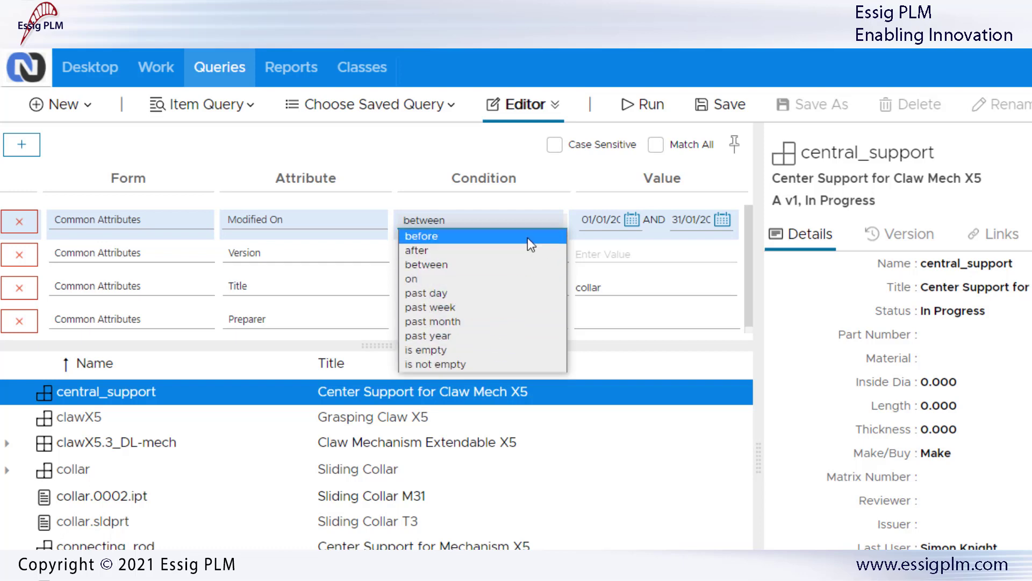
click(285, 320)
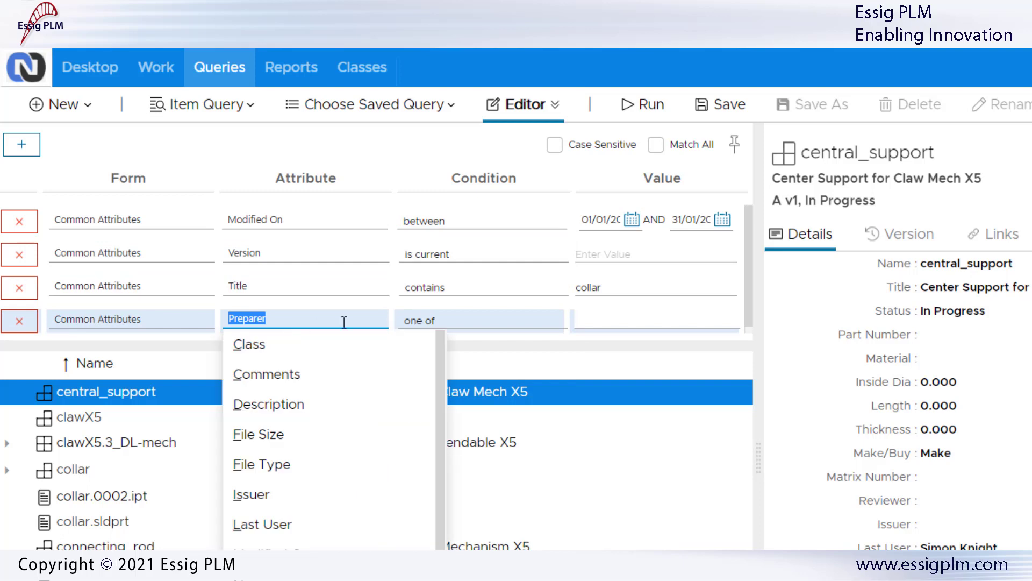
click(439, 325)
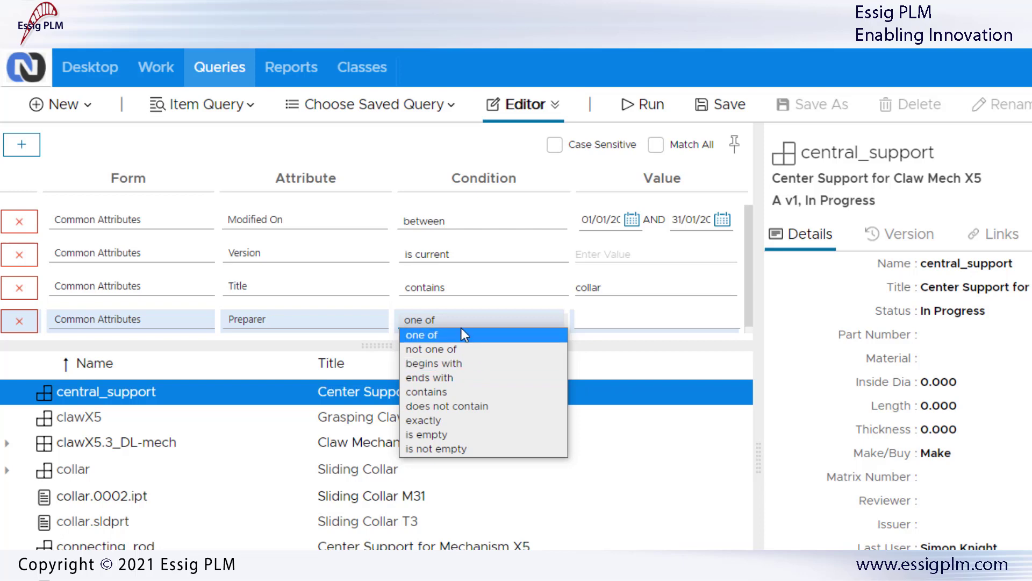
click(465, 335)
- Select four users as values for the Preparer one of criterion and run the query
click(588, 320)
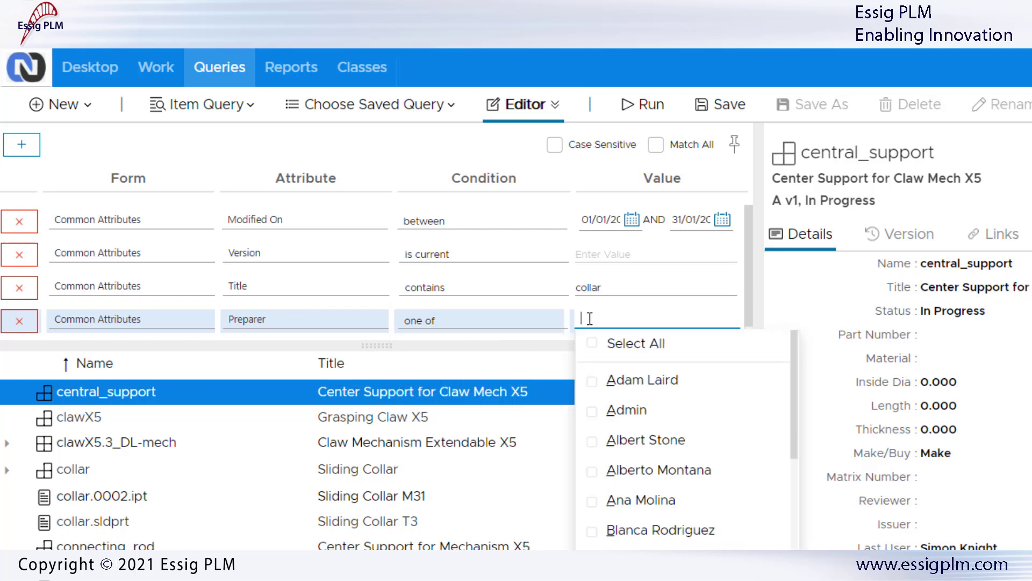
click(593, 503)
scroll(595, 512, down, 5)
scroll(595, 510, down, 4)
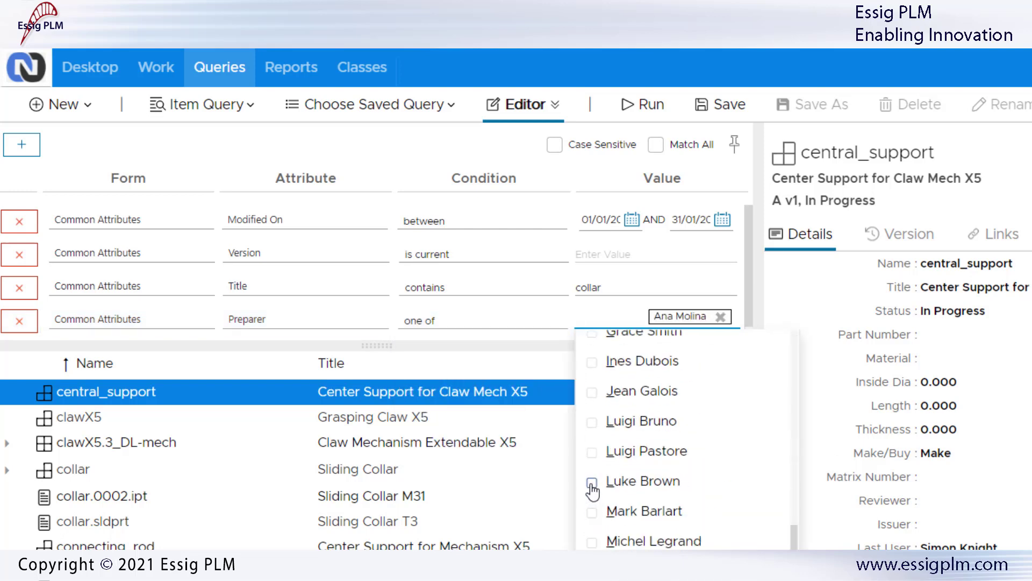
click(593, 484)
scroll(595, 456, down, 1)
scroll(683, 441, up, 6)
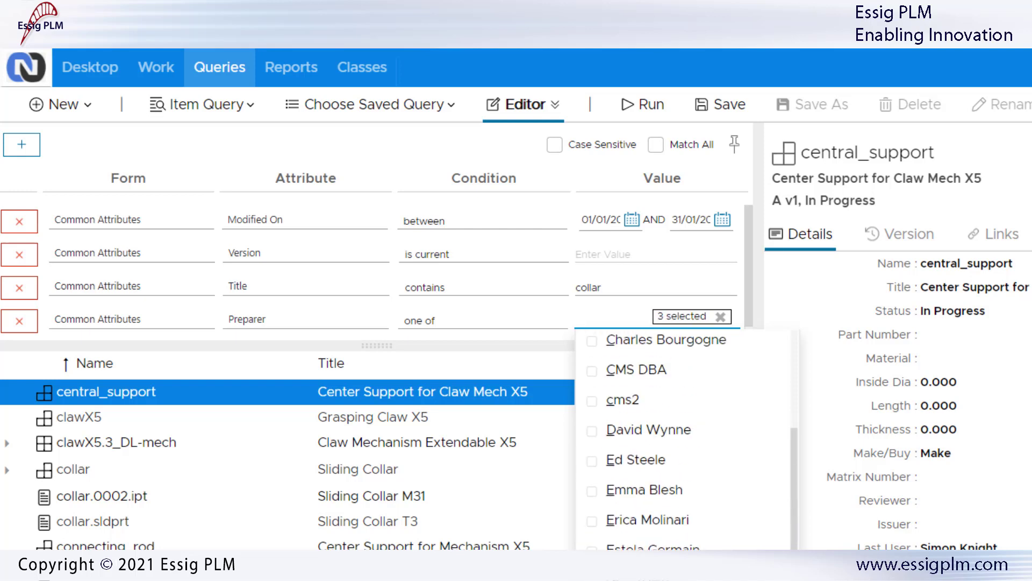
click(592, 492)
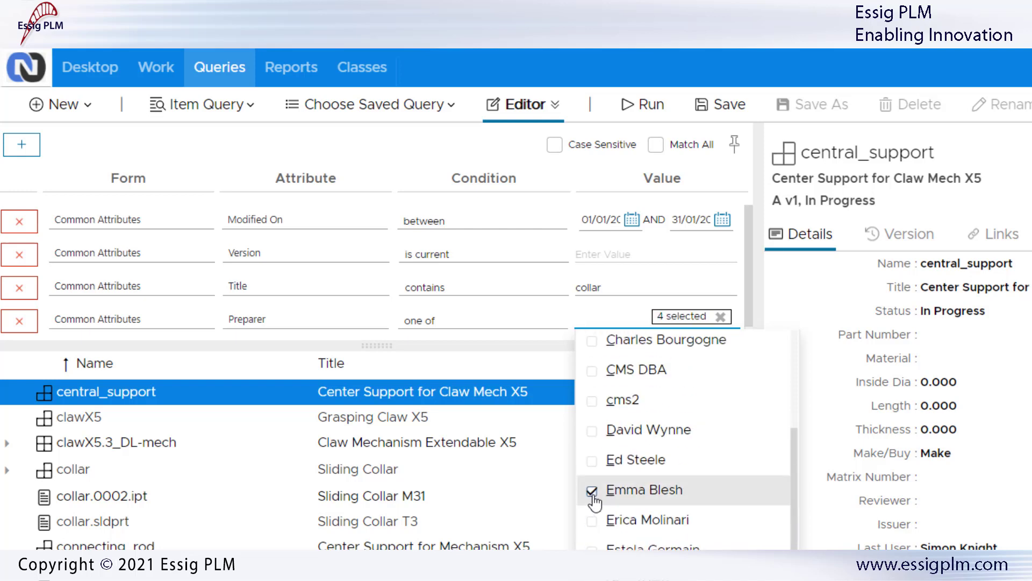
click(647, 124)
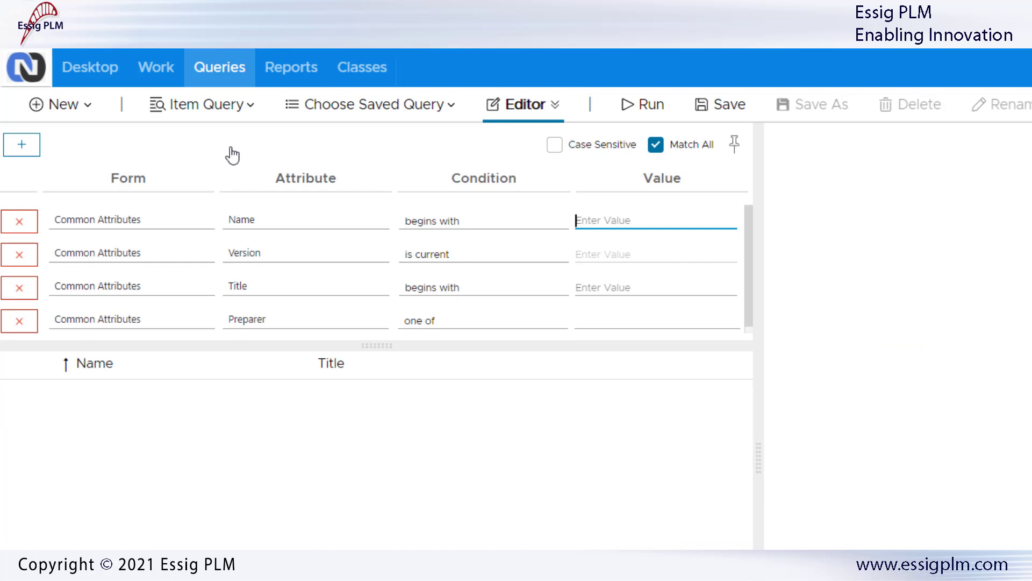
- Set the first criterion to File Type one of solidworks_assembly and solidworks_drawing, and run the query
click(268, 215)
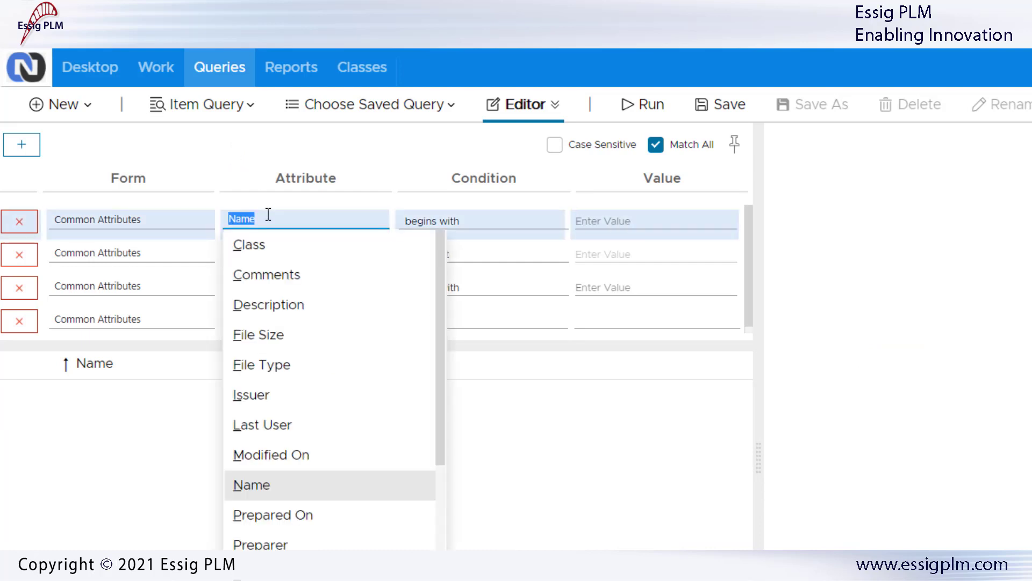
click(269, 364)
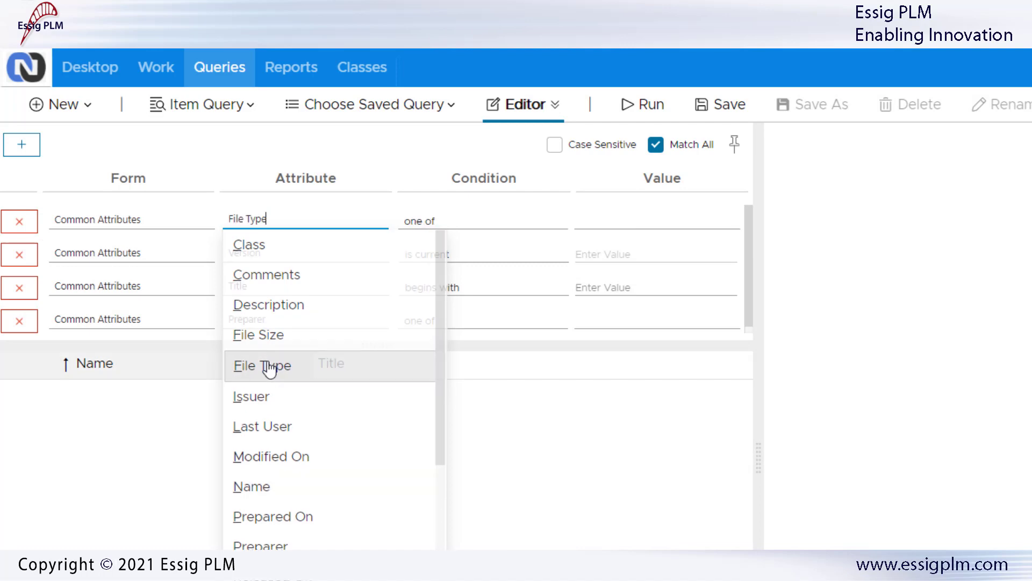
click(609, 217)
text(or)
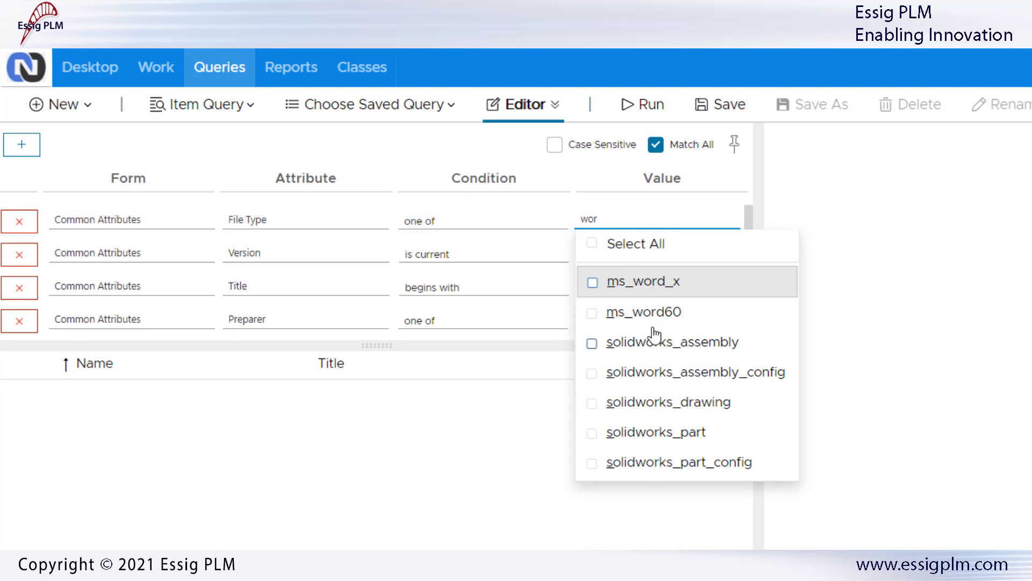
click(593, 344)
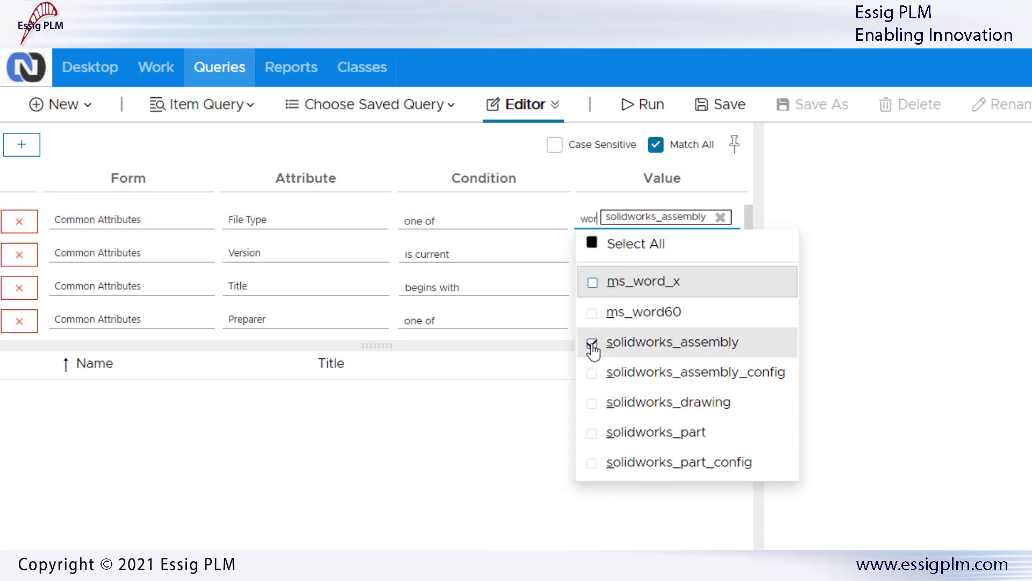
click(592, 404)
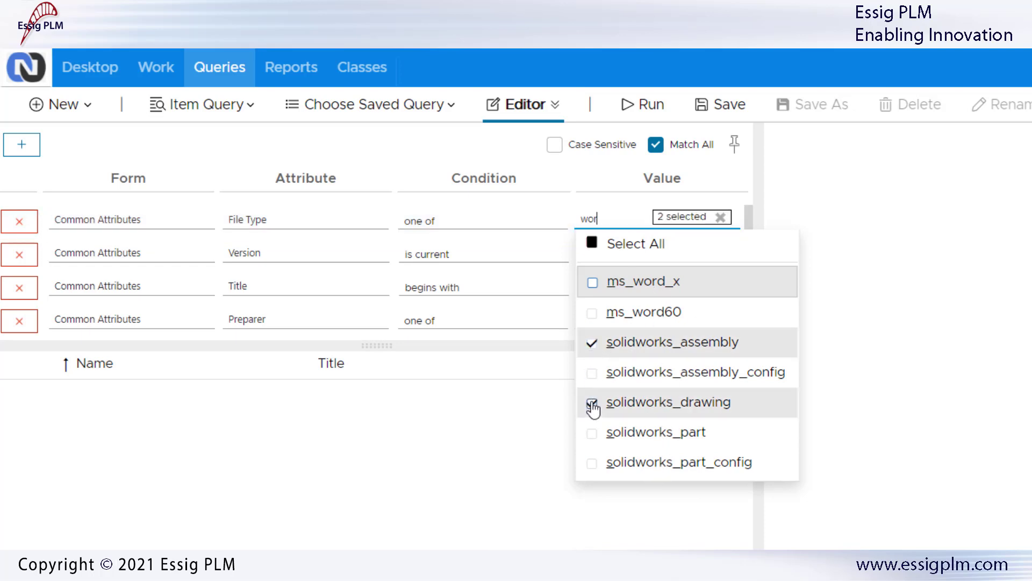
click(525, 414)
click(648, 108)
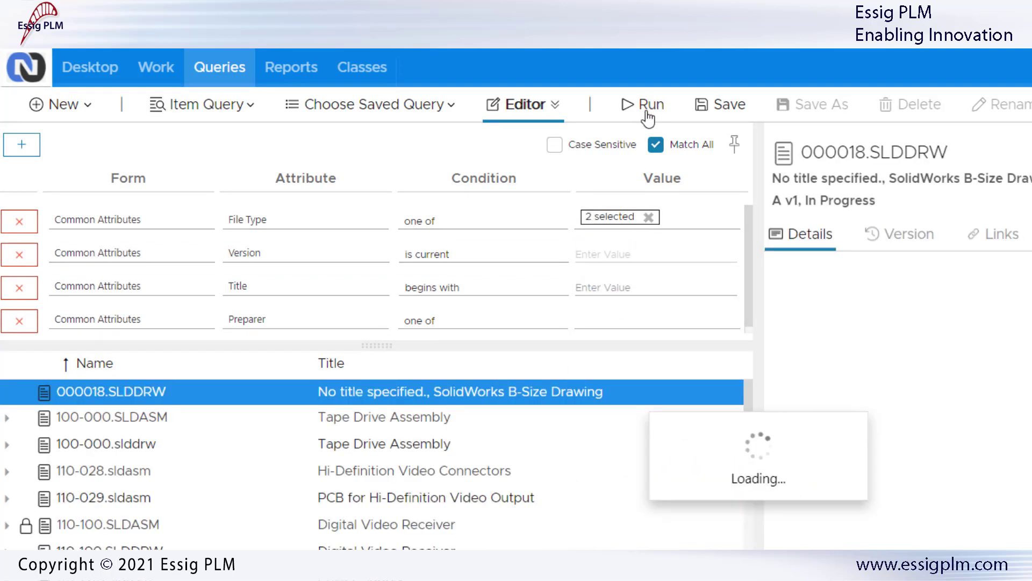
- Enlarge the query editor area and add two more criterion rows
drag(180, 346, 169, 422)
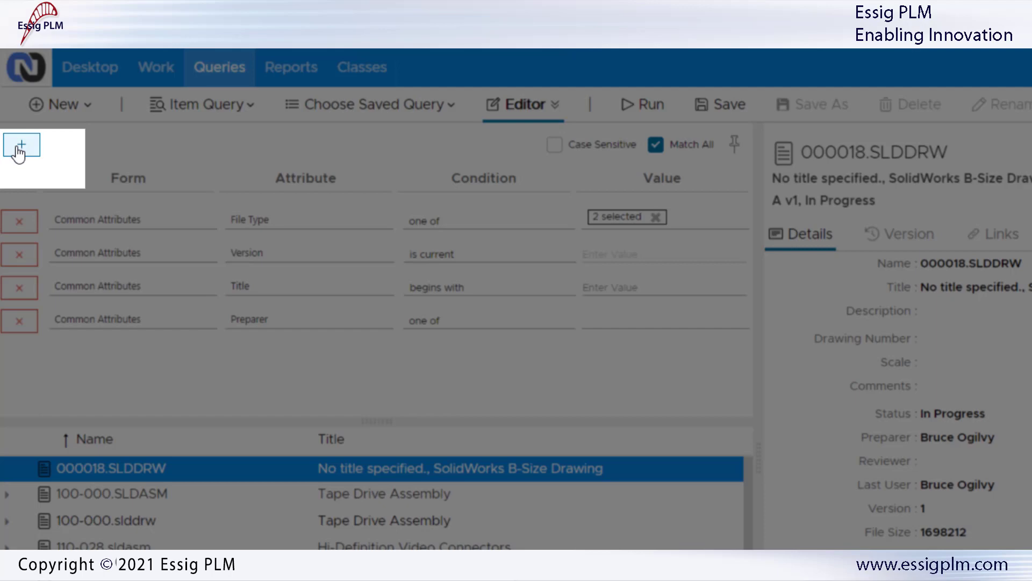
click(19, 147)
click(19, 148)
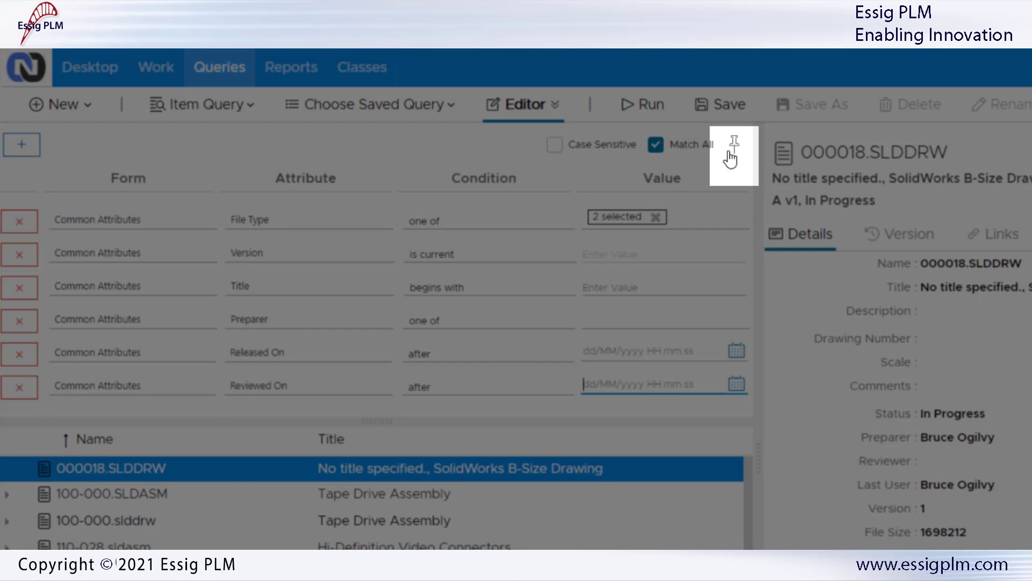
- Unpin the editor so it auto-hides, run the query, and toggle the editor until it is shown again
click(733, 151)
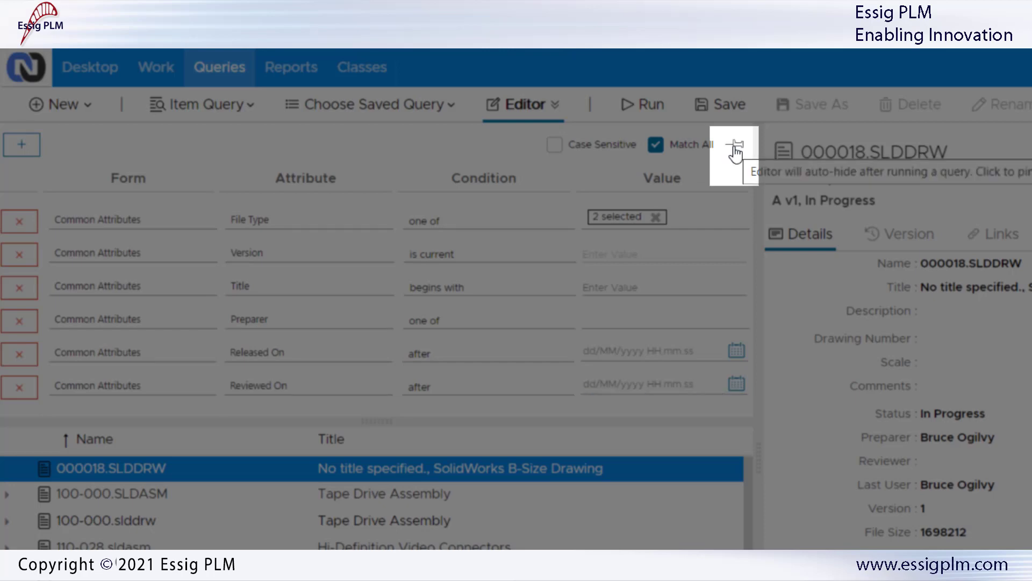
click(651, 105)
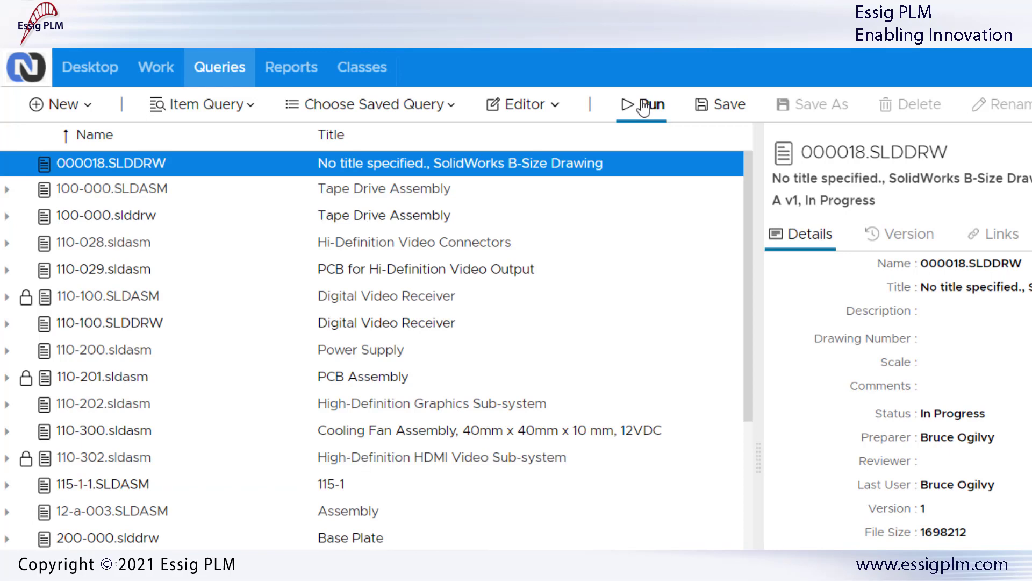
click(557, 111)
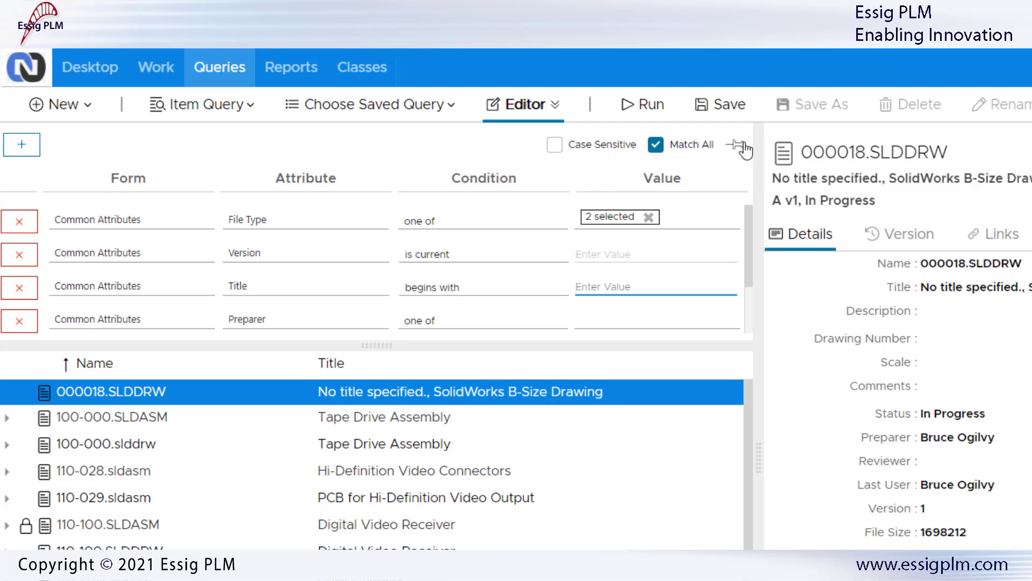
click(556, 106)
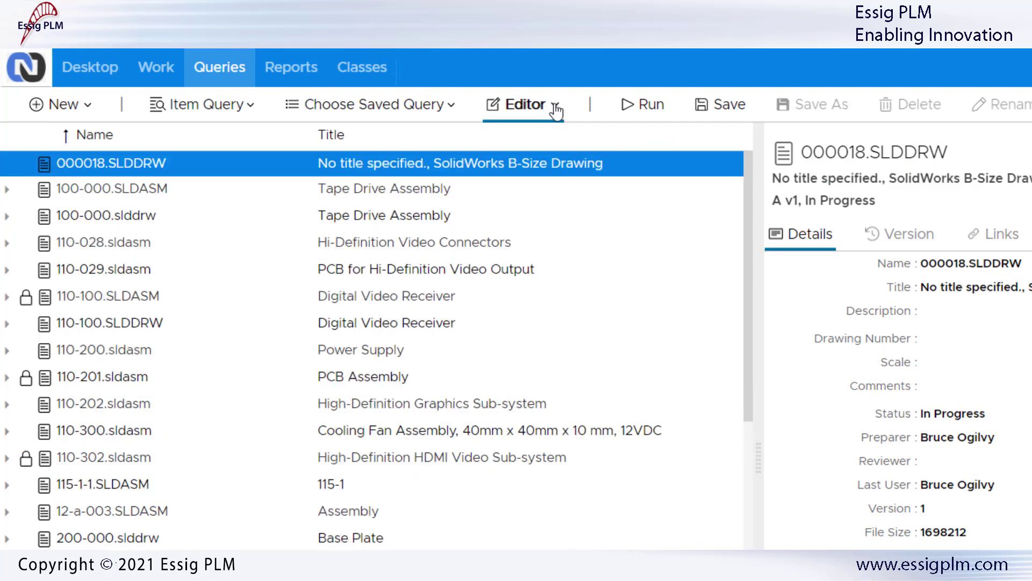
click(555, 106)
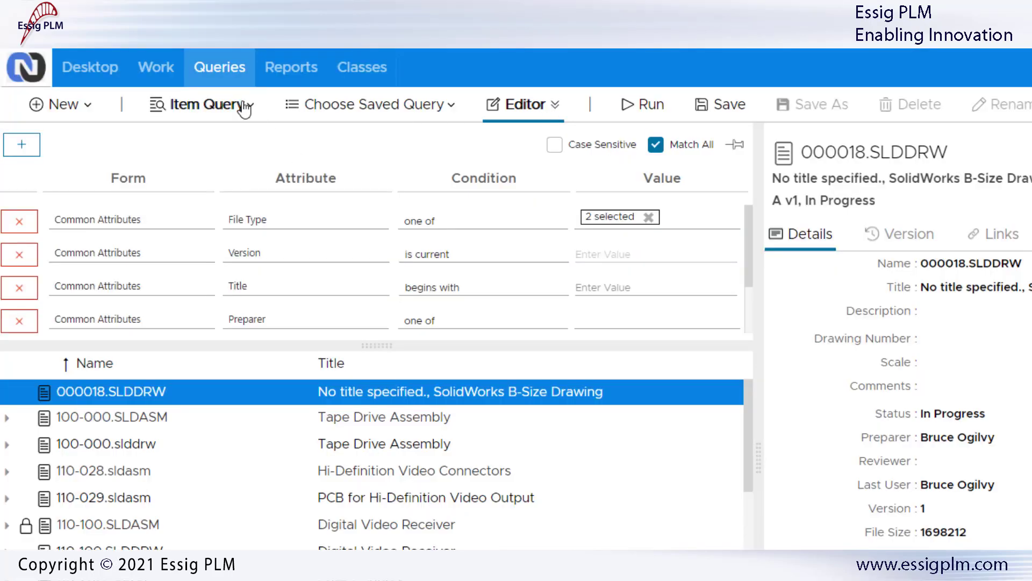
- Start a new item query with Title contains "blades%15" and run it
click(237, 106)
click(199, 150)
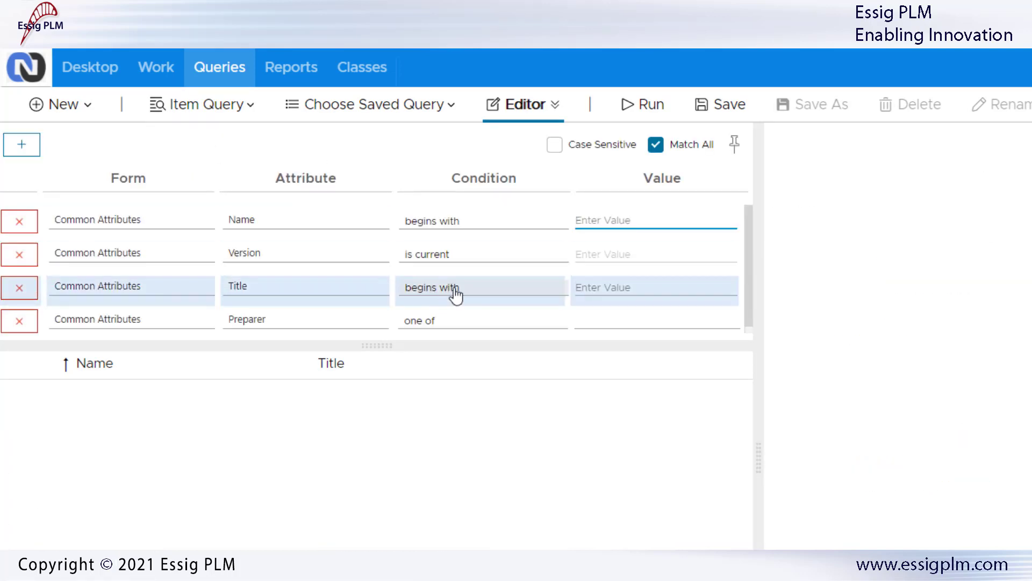
click(456, 295)
click(439, 329)
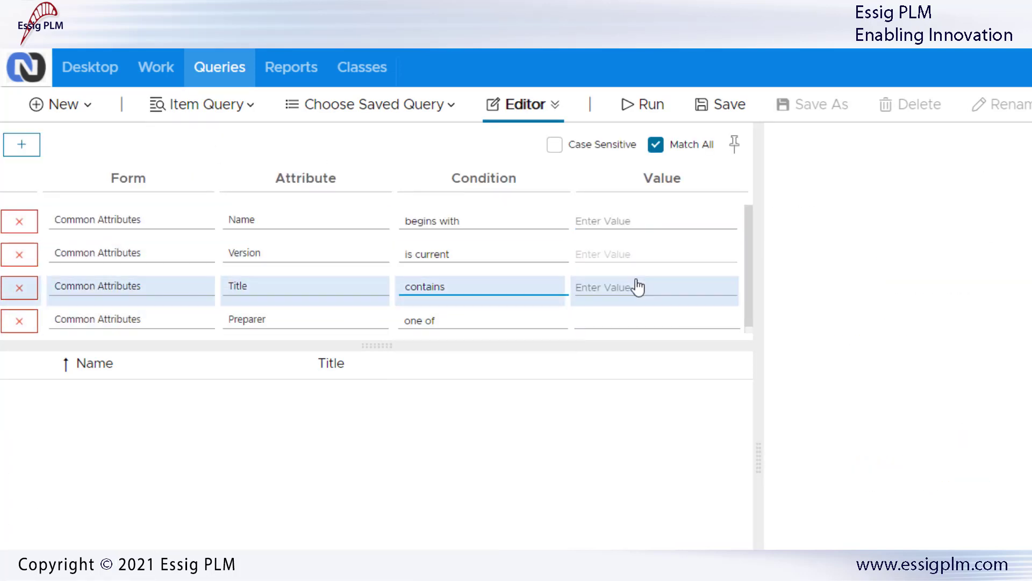
click(618, 282)
text(b)
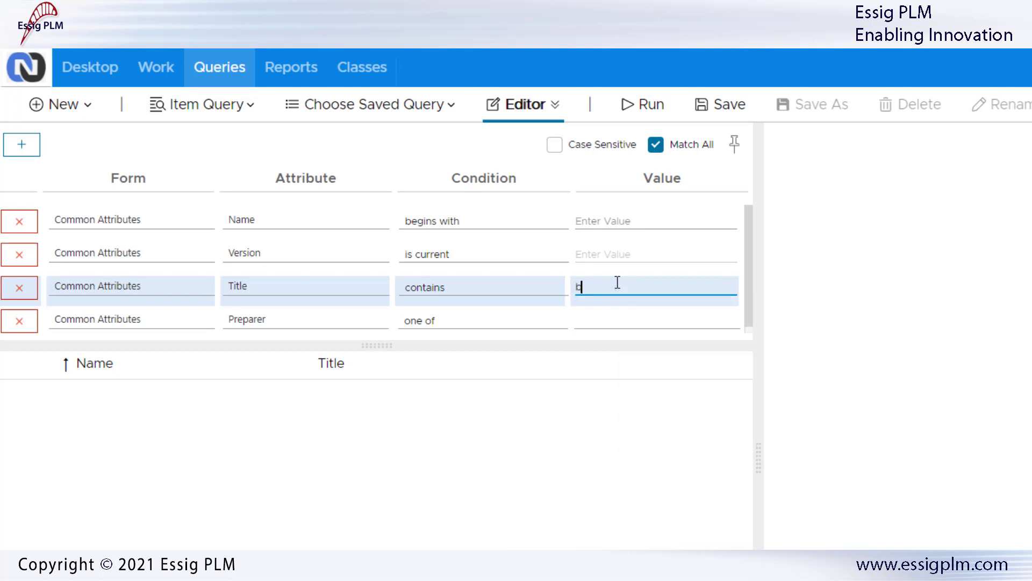
text(lades%15)
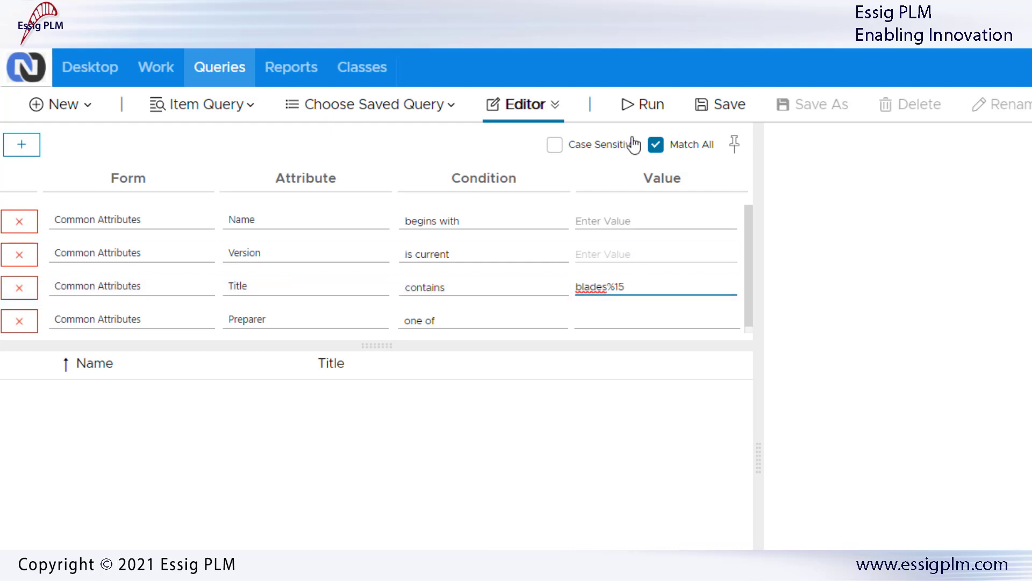
click(643, 103)
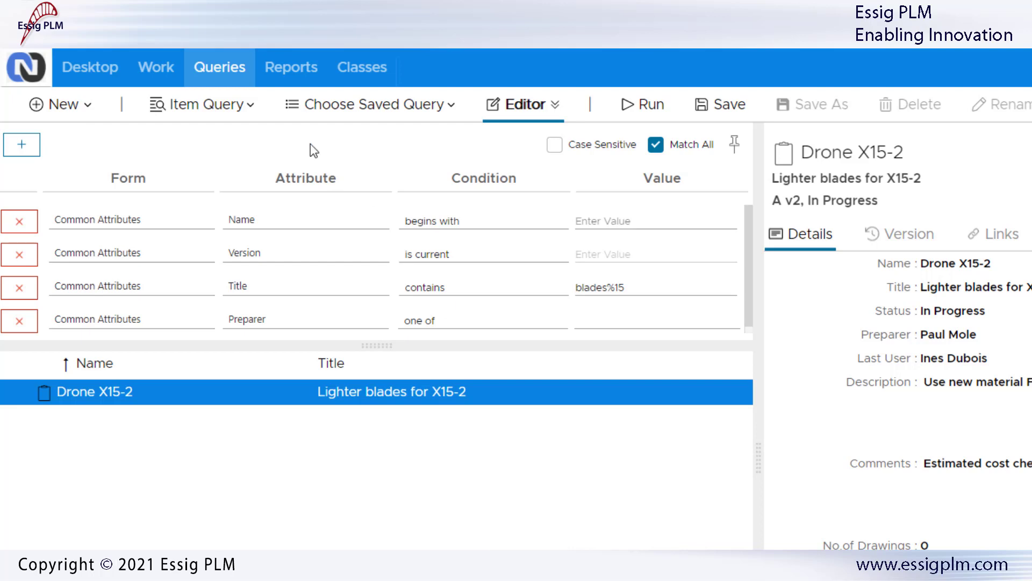
- Change the Title value to "blades|electro", rerun the query and select the Assembler Inc item to view its details
double_click(599, 286)
key(BackSpace)
text(blades)
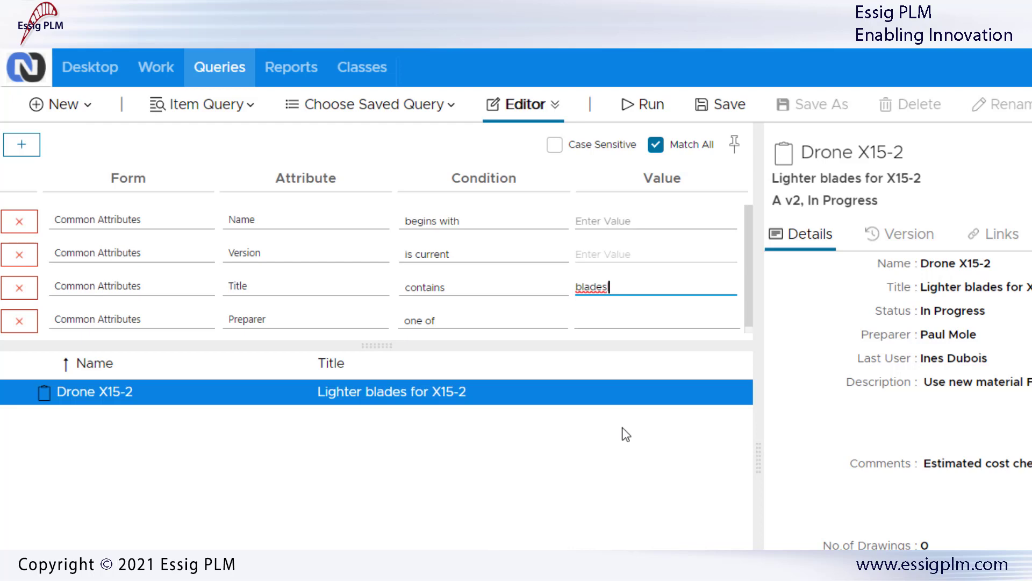
text(|electro)
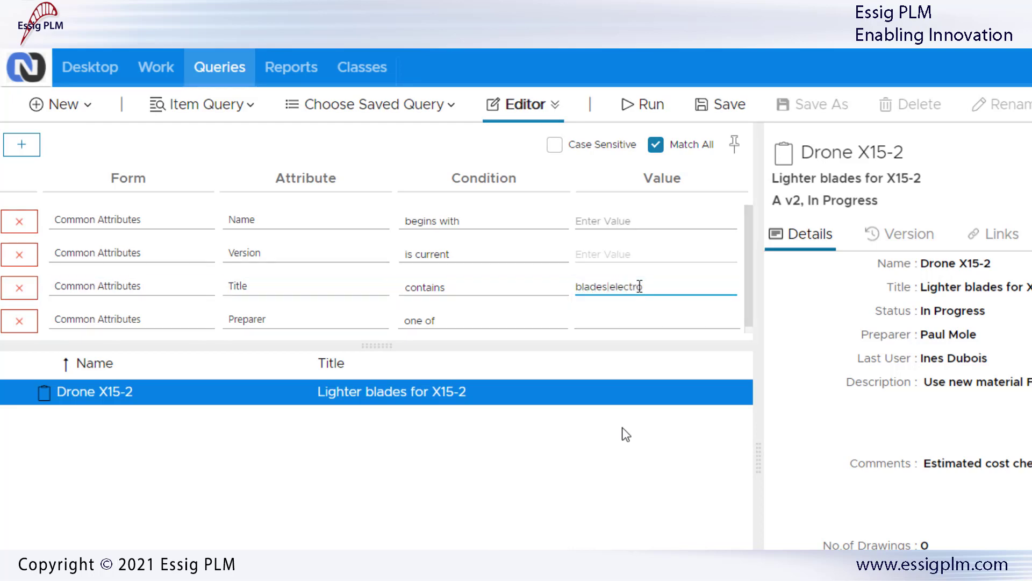
key(Return)
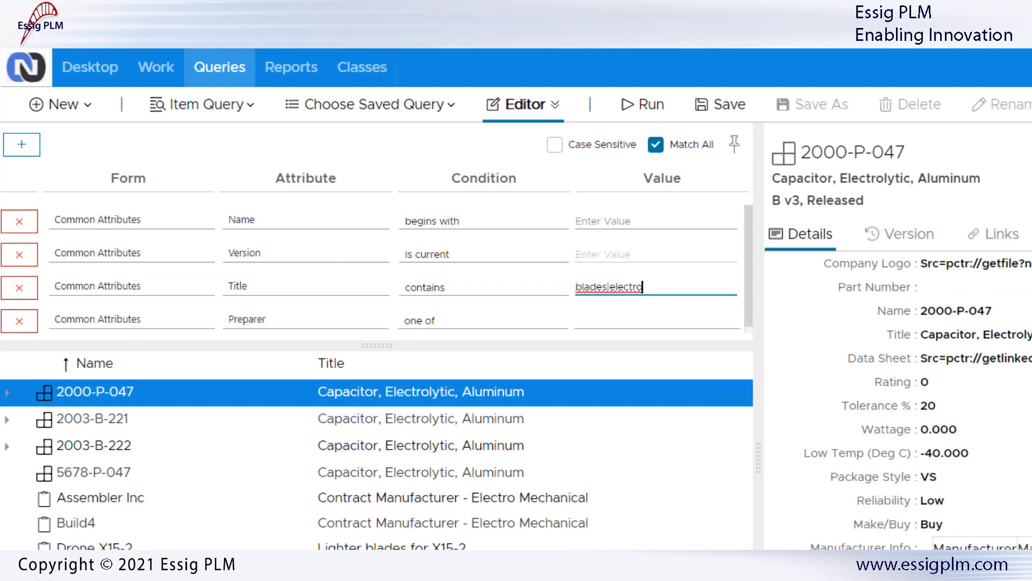
click(246, 495)
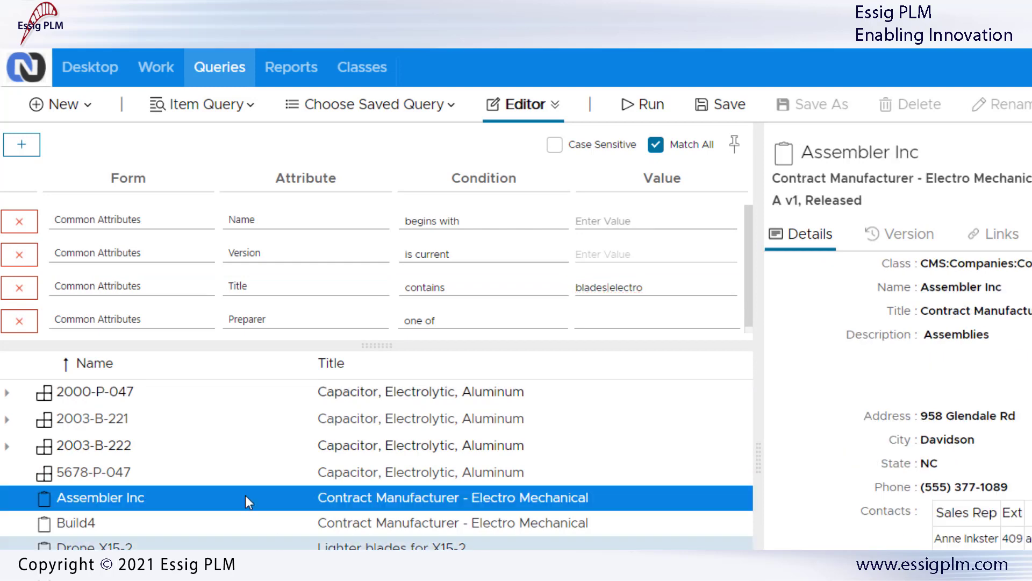
- Replace the Name criterion with Class one of CMS:Parts:BuyElecComp and run the query
click(284, 224)
click(280, 247)
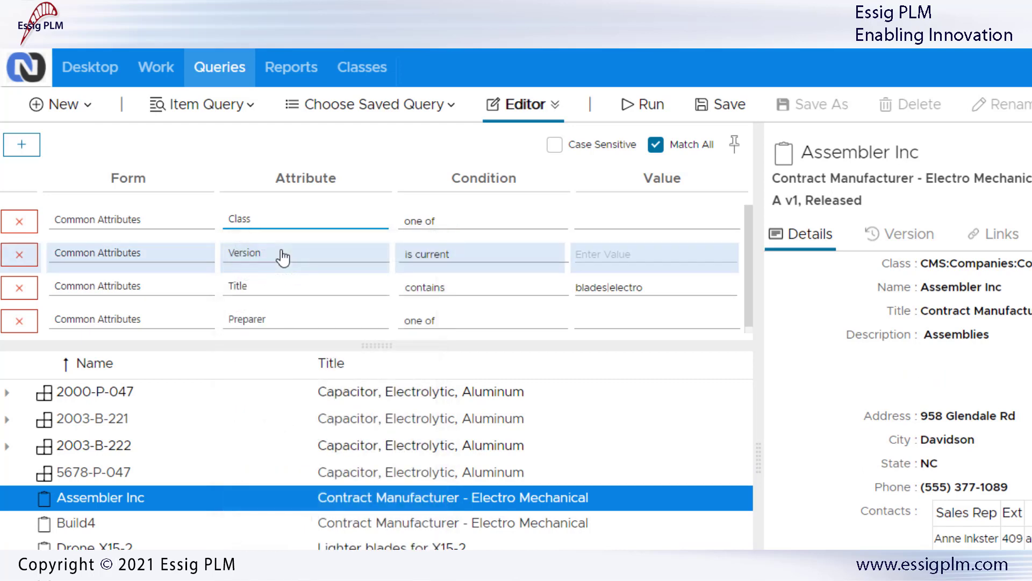
click(592, 217)
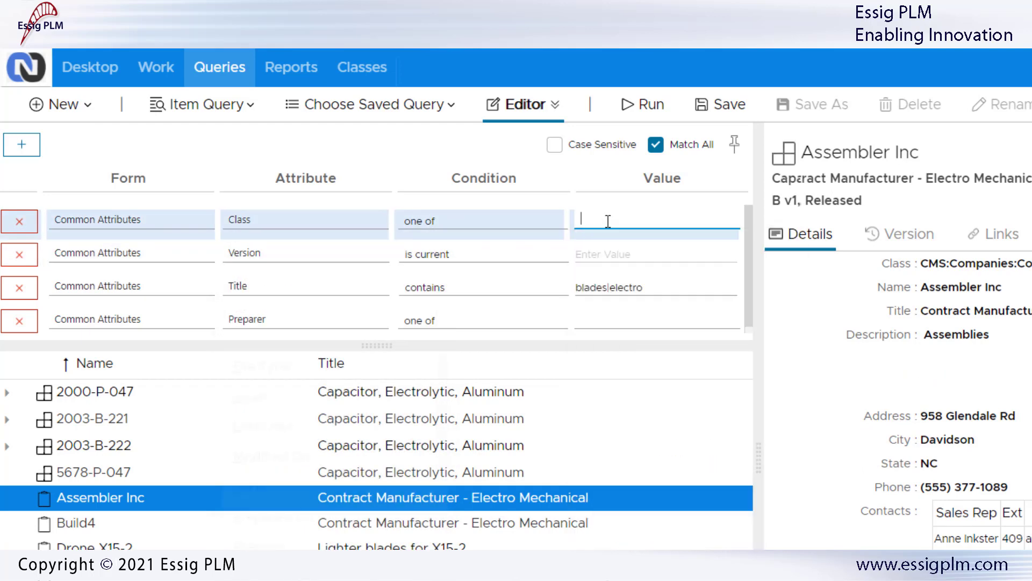
text(buyela)
click(594, 283)
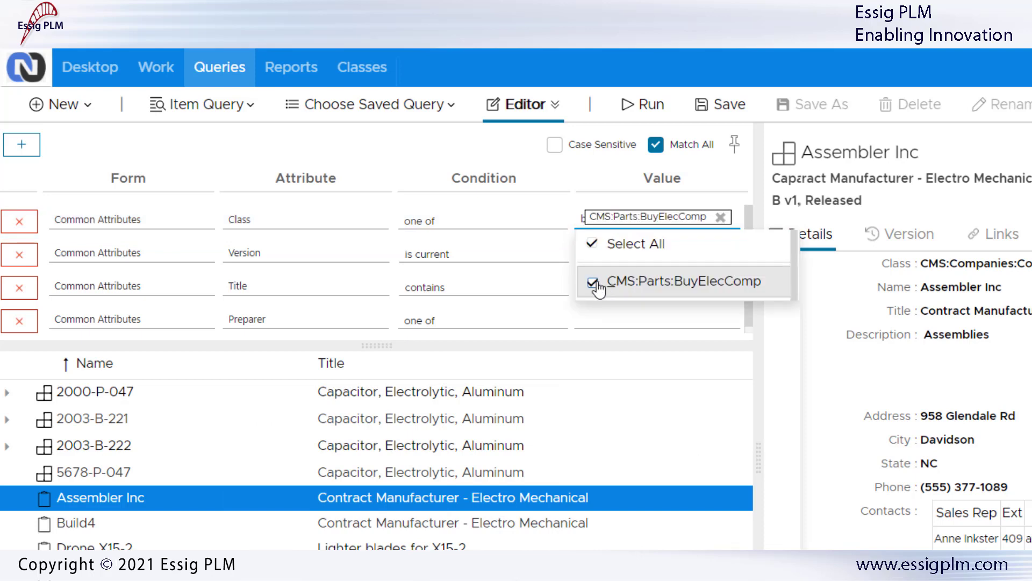
click(645, 105)
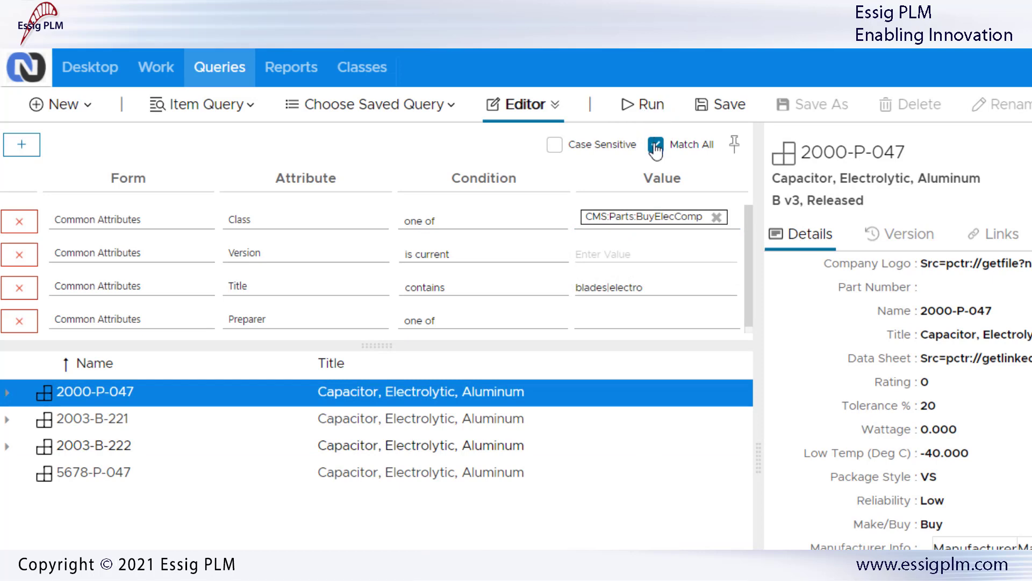
- Turn off Match All for the Class and Title criteria and rerun the query
click(655, 145)
click(650, 106)
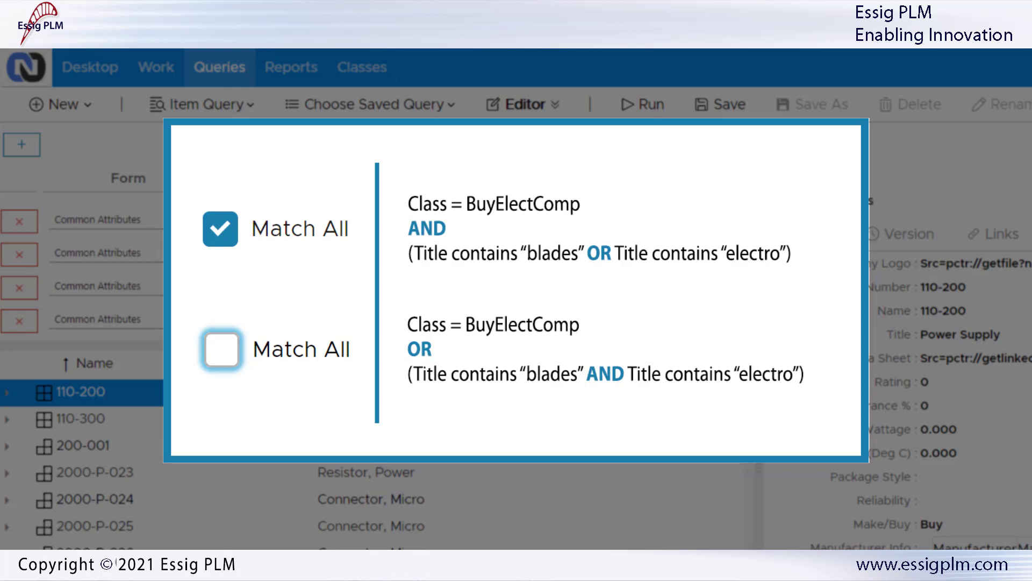
- Run the query for Status one of Released and Version is latest, and save it as "Latest Released version"
click(645, 115)
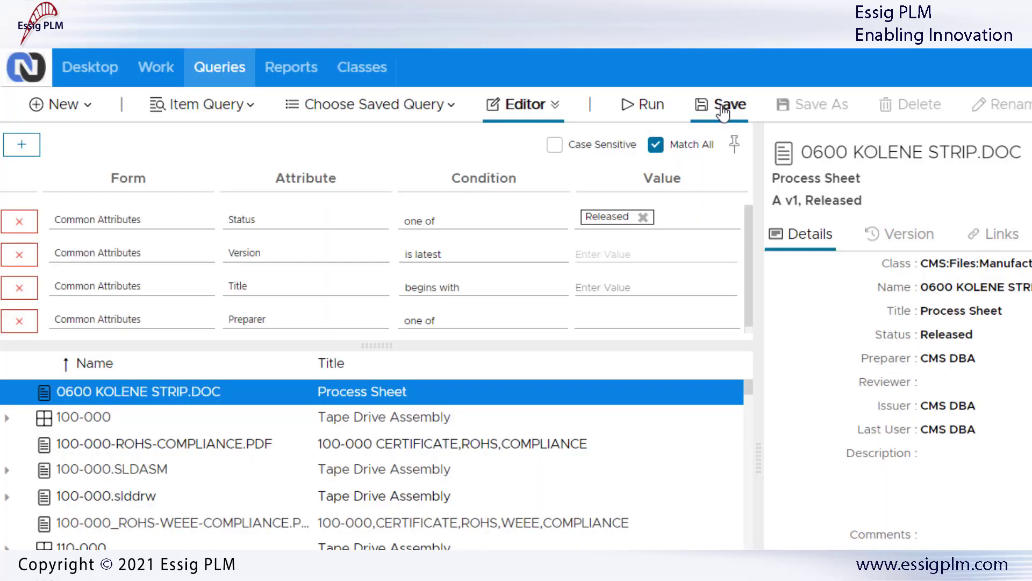
click(723, 110)
text(Latest Released version)
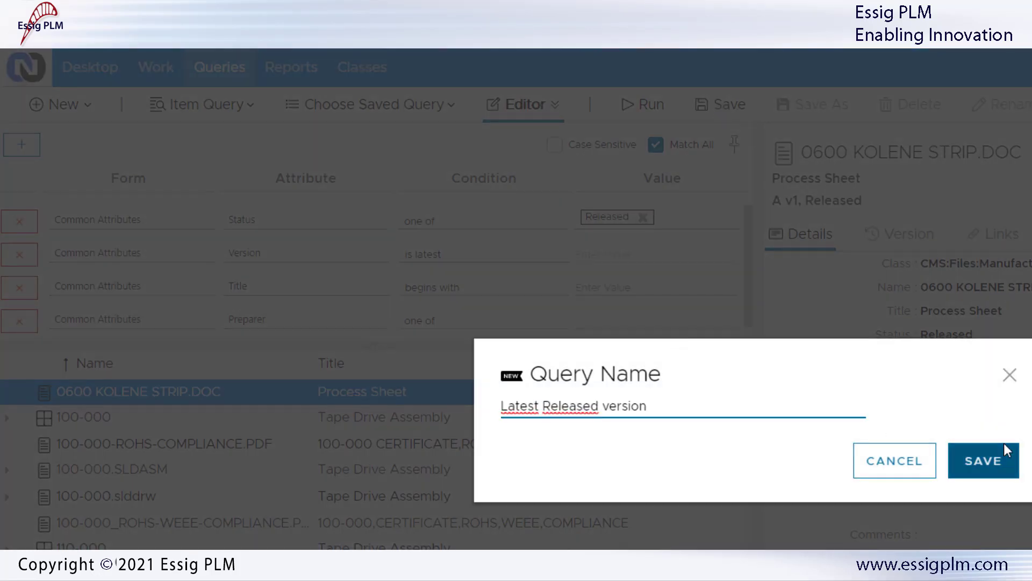
click(987, 472)
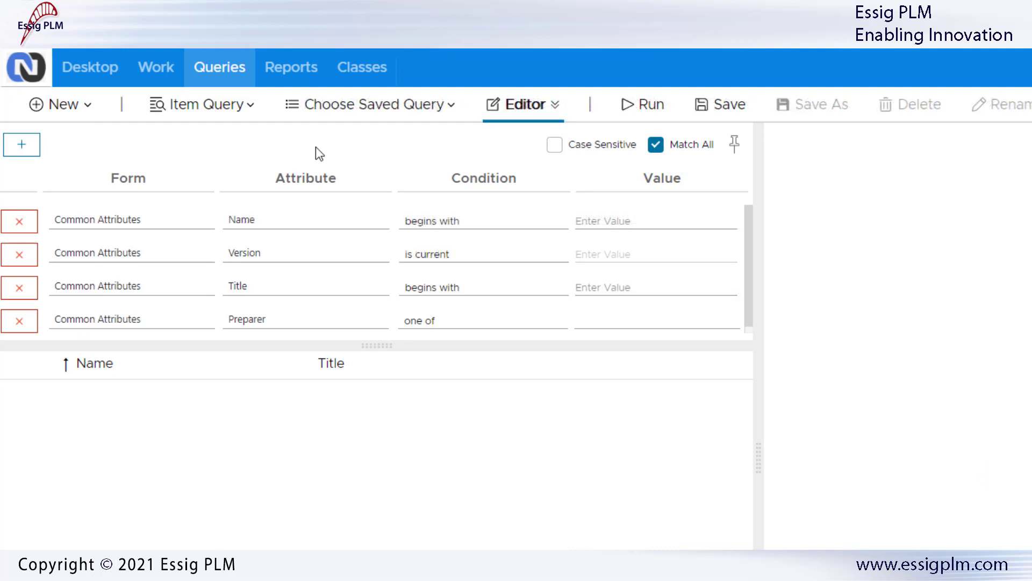
- Load the saved query "Latest Released version" and change its Preparer criterion to File Type one of ms_excel50
click(421, 115)
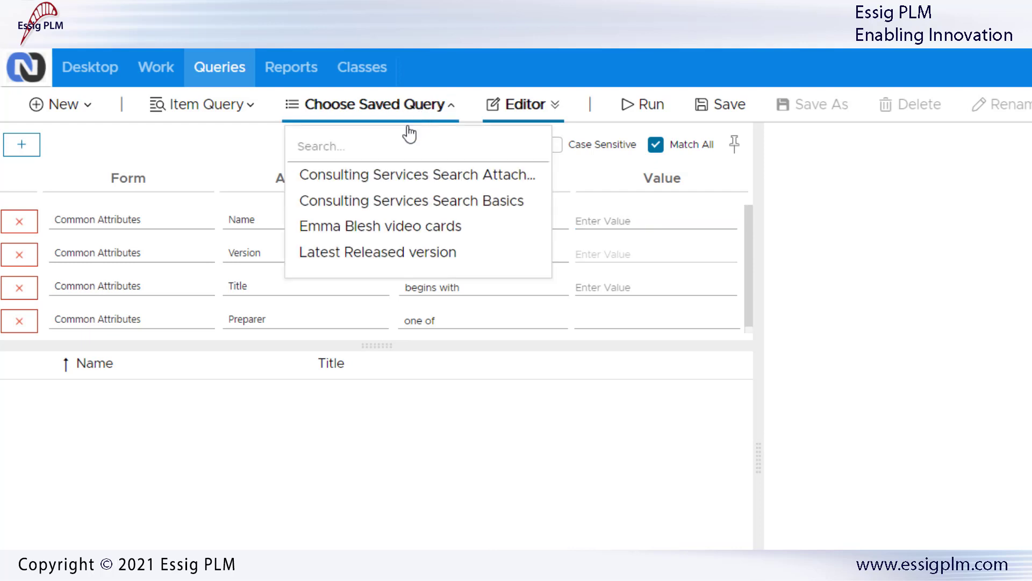
click(376, 253)
click(299, 322)
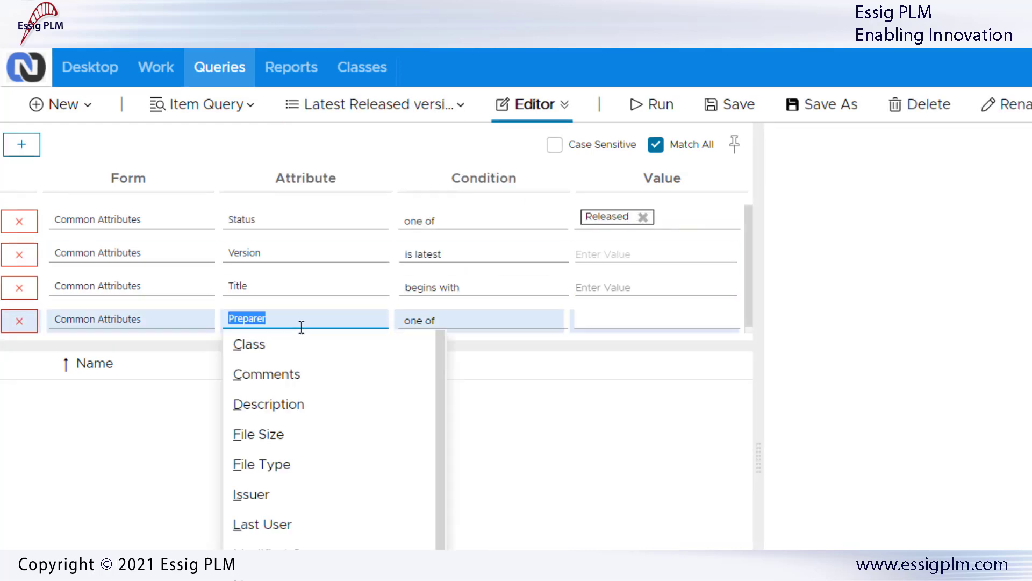
click(263, 463)
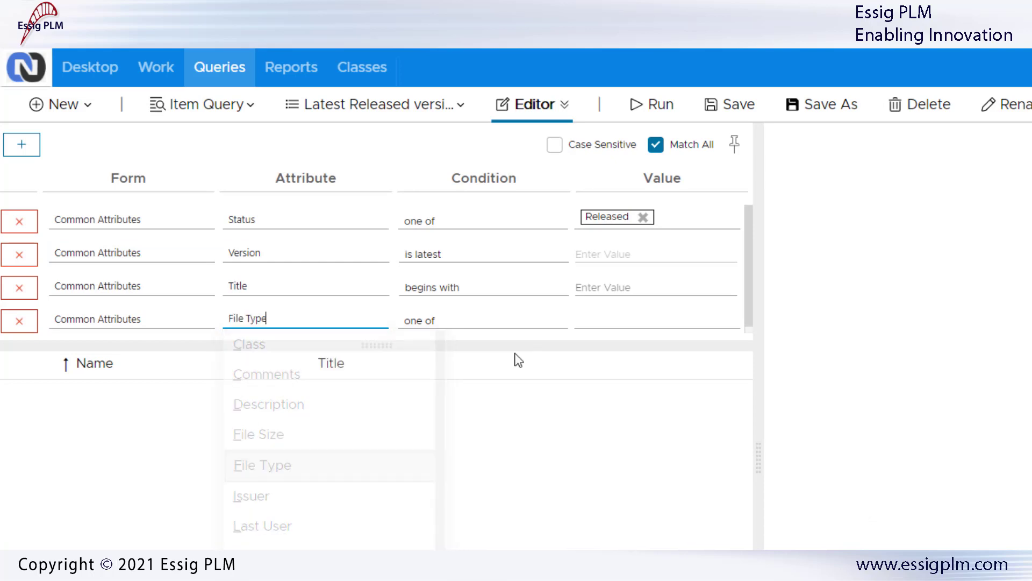
click(609, 320)
text(exc)
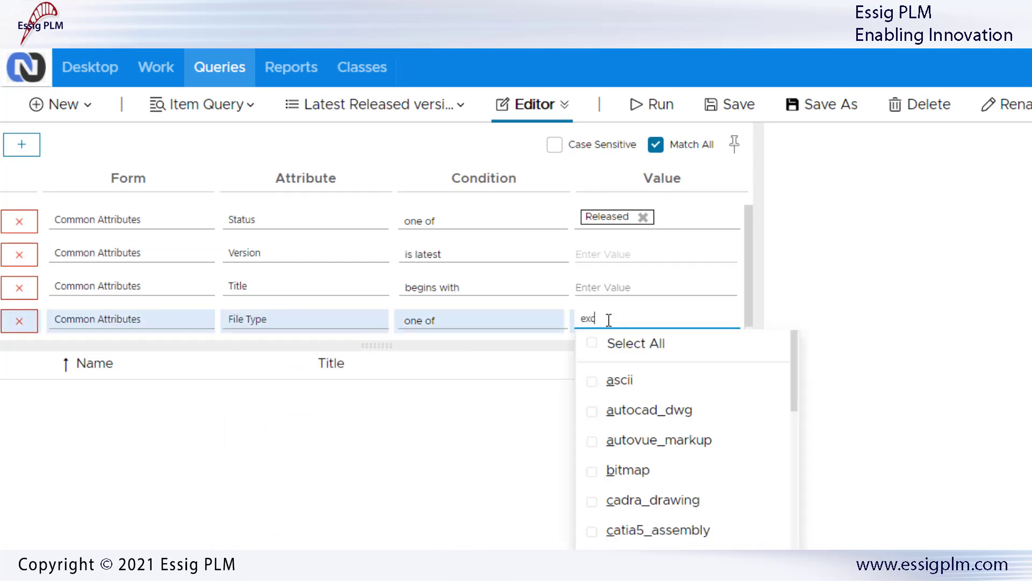
click(592, 382)
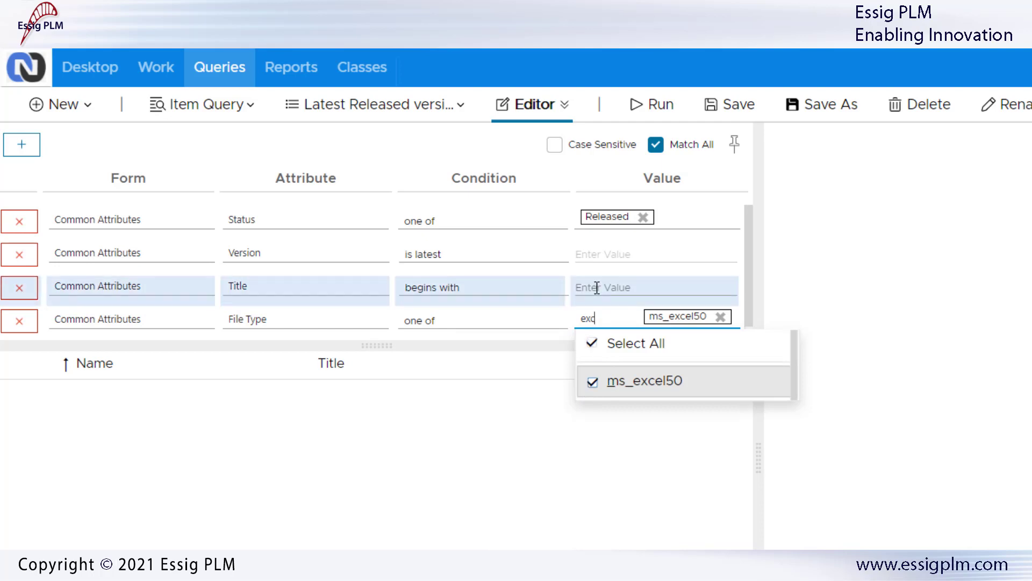
- Set the Title criterion to contains "sales" and run the query
click(521, 289)
click(478, 330)
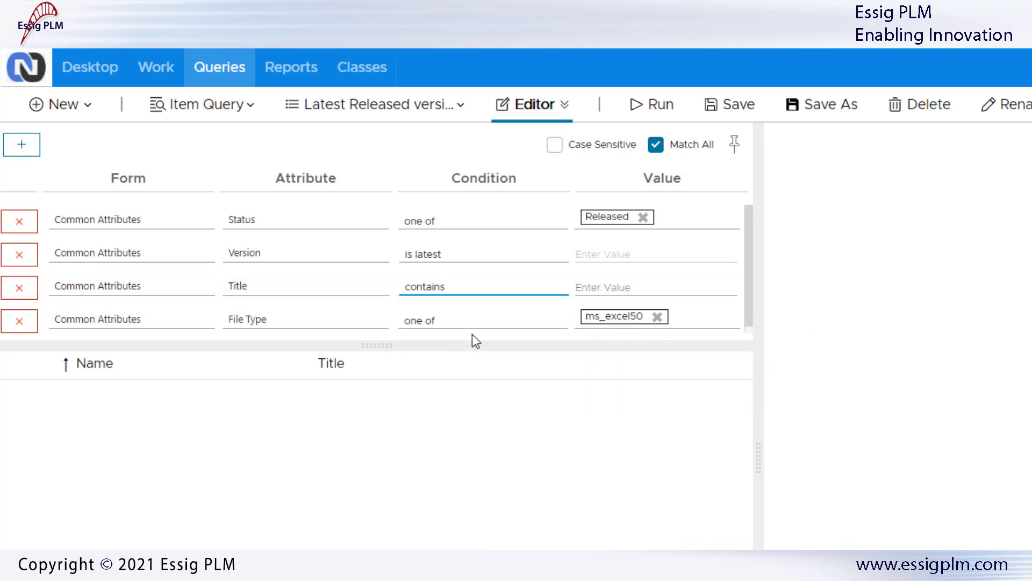
click(591, 286)
text(sales)
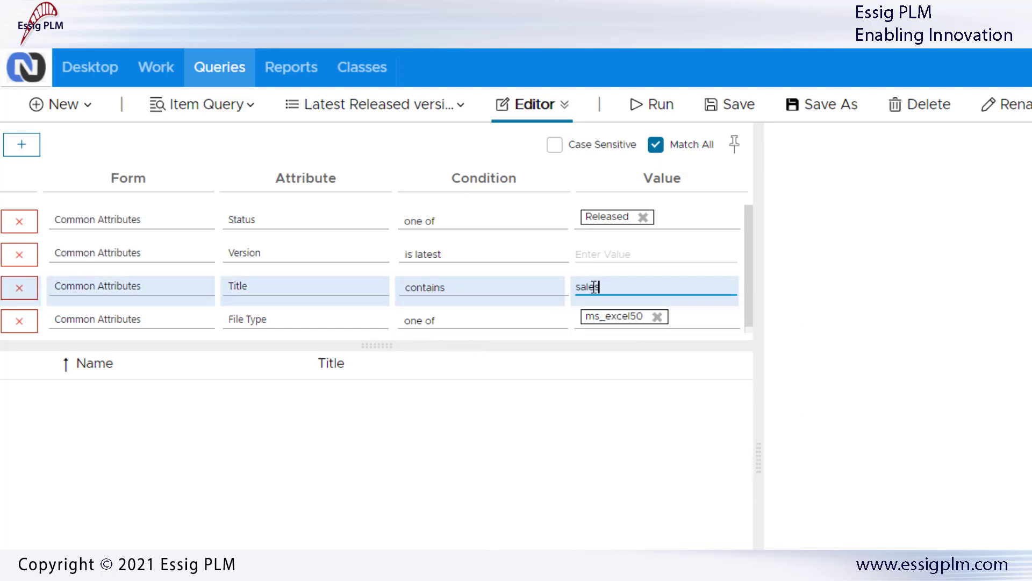
click(651, 107)
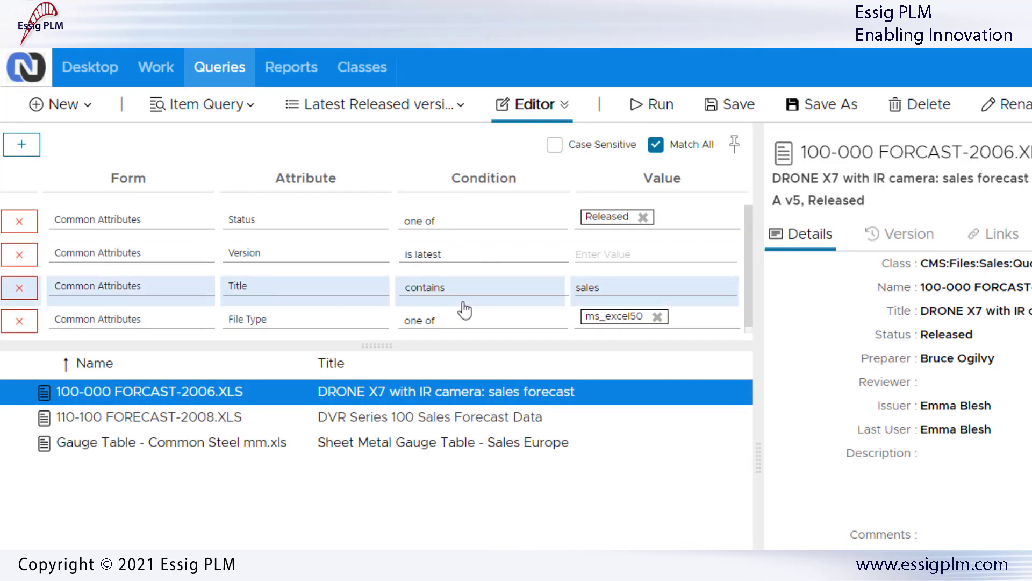
- Start a new item query and review the available forms and the attributes of the Common Attributes form
click(177, 104)
click(187, 149)
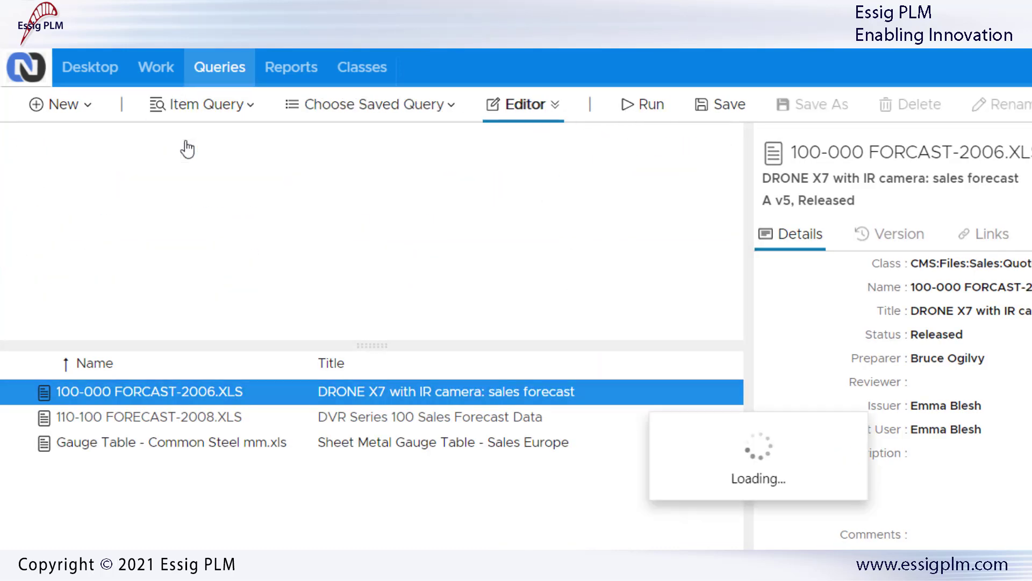
click(130, 219)
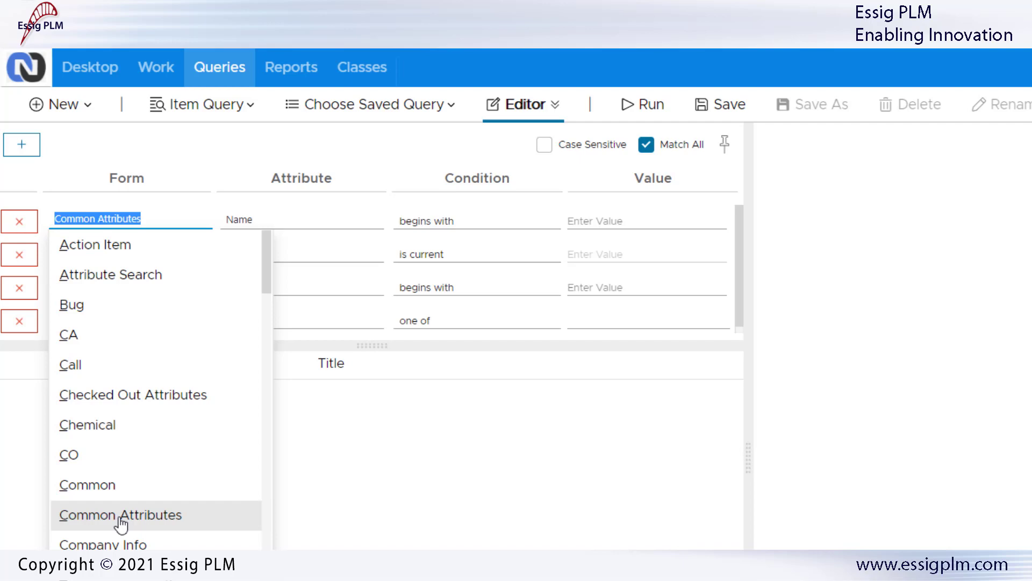
click(299, 221)
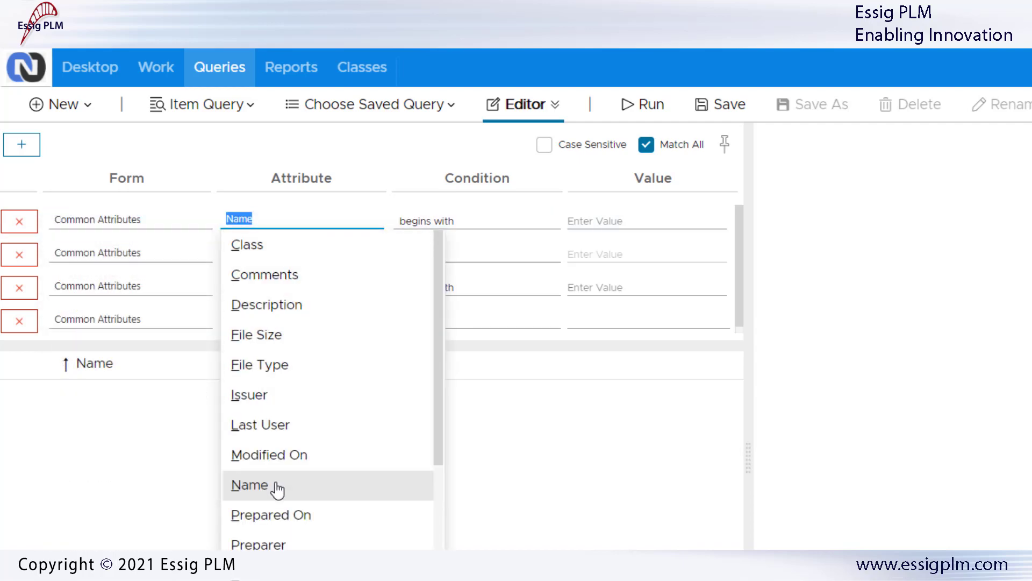
scroll(278, 488, down, 1)
scroll(278, 489, down, 4)
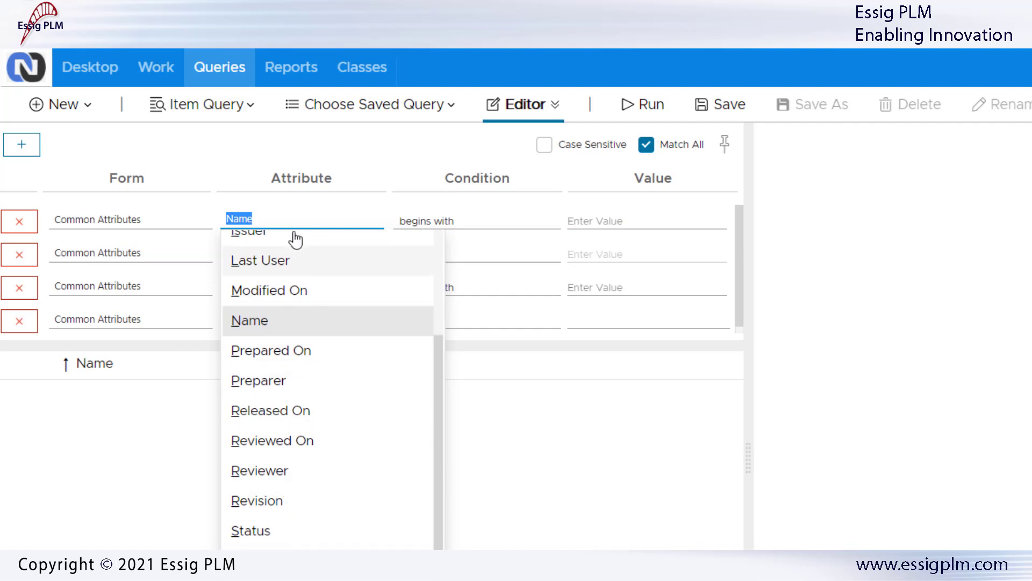
click(240, 157)
- Browse the Change Items classes to ECO 2-authorities and view the full details of "Safer rear grid for model 5.1"
click(372, 74)
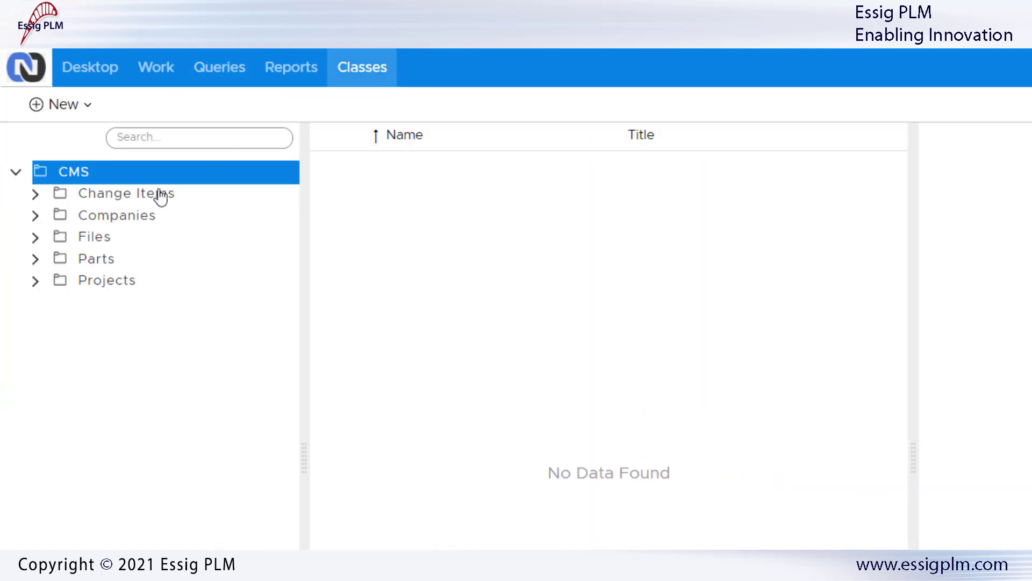
click(36, 197)
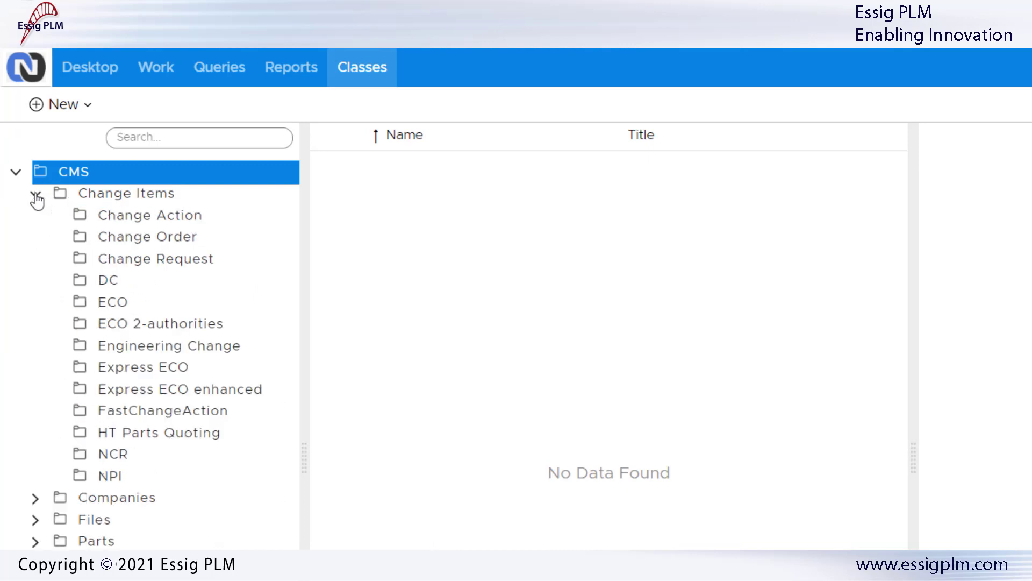
click(121, 327)
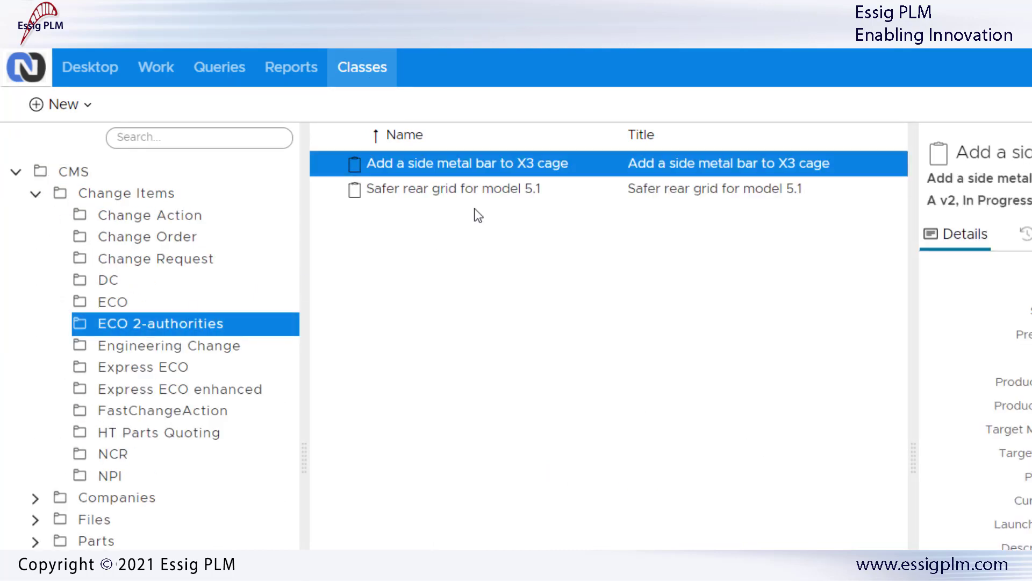
right_click(454, 195)
click(473, 235)
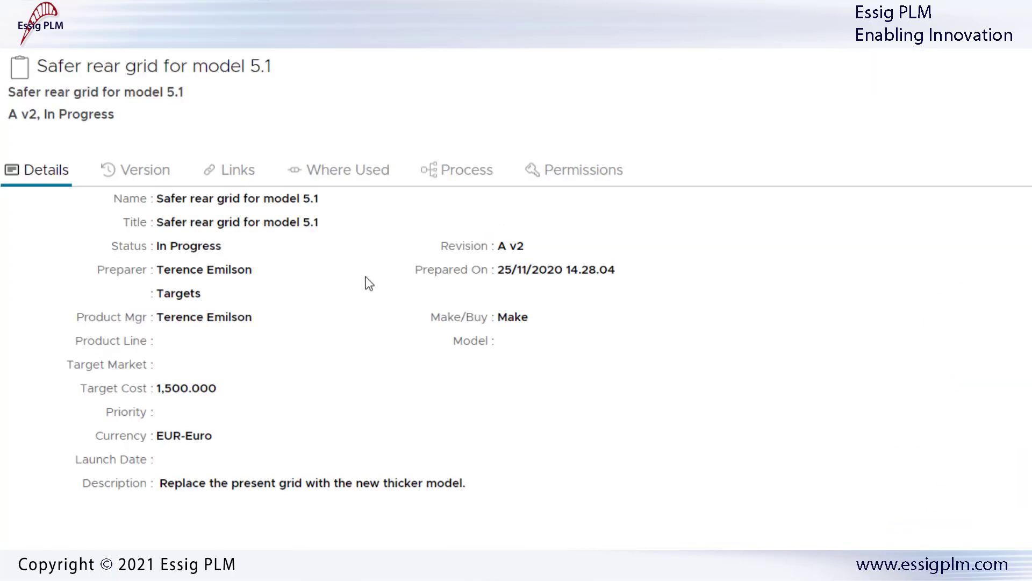
scroll(364, 281, down, 5)
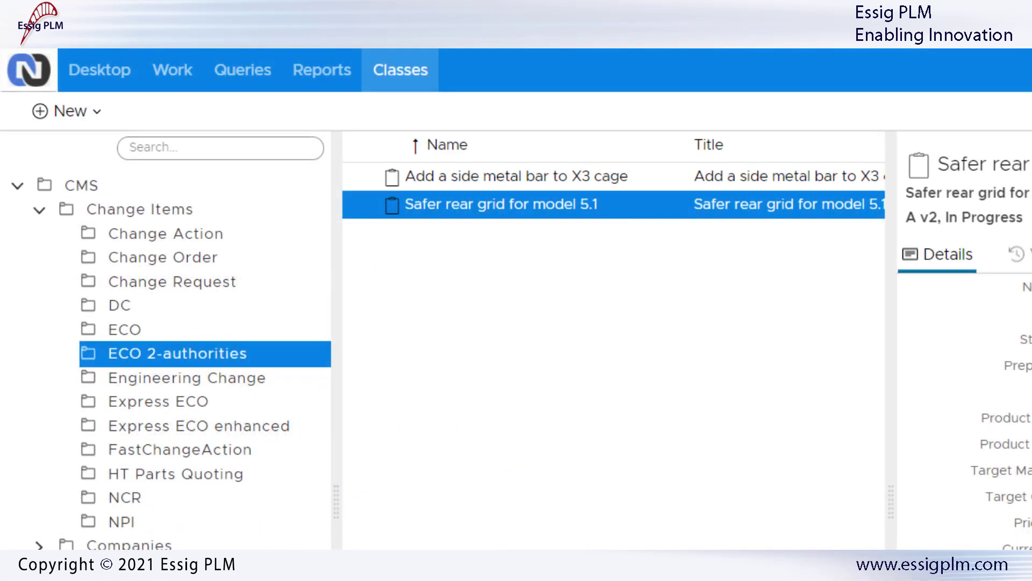
- In the item query, change the first criterion to form ECO 2-auth with attribute MCAD Designer
click(253, 74)
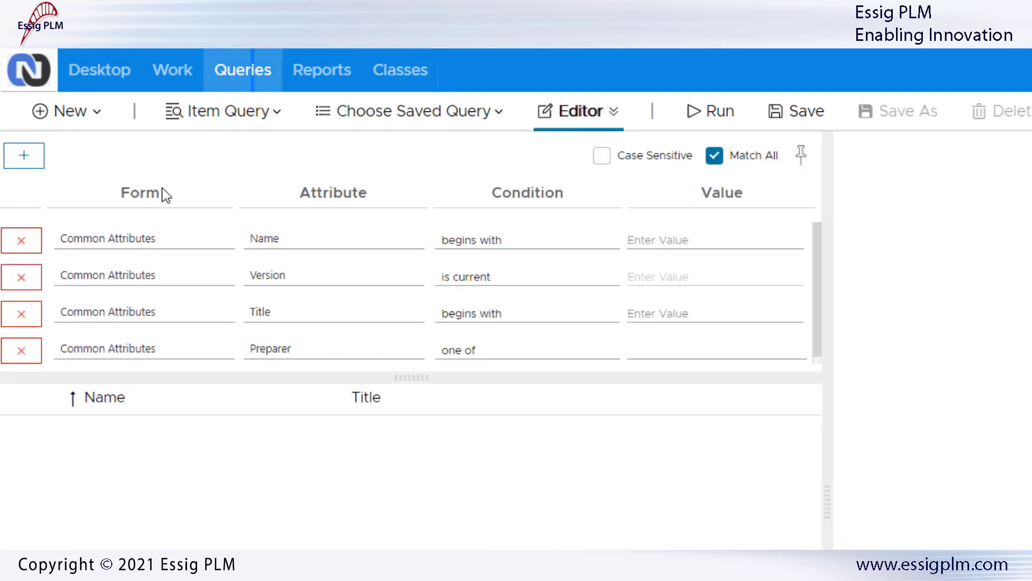
click(144, 237)
scroll(130, 399, down, 6)
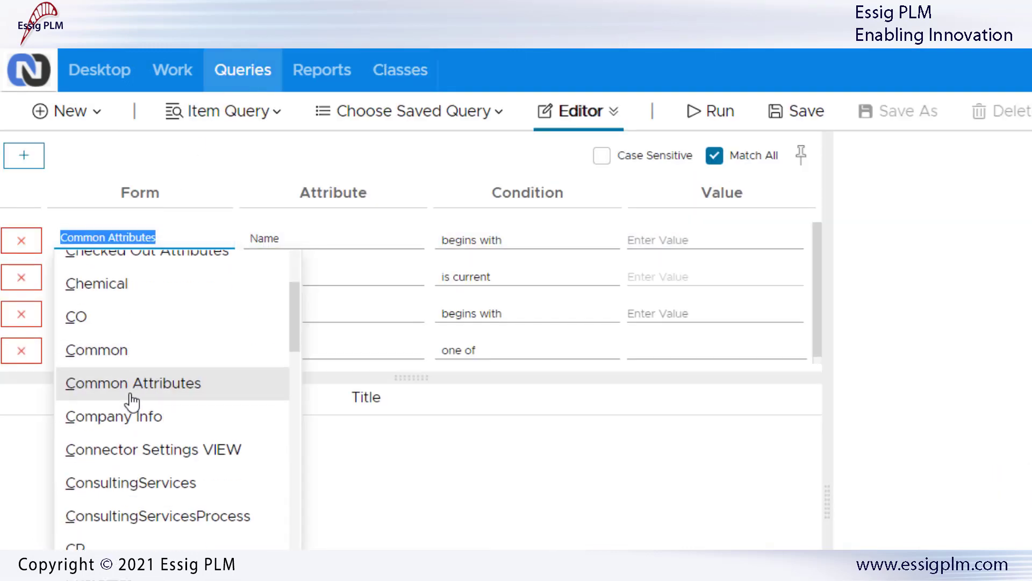
scroll(132, 401, down, 4)
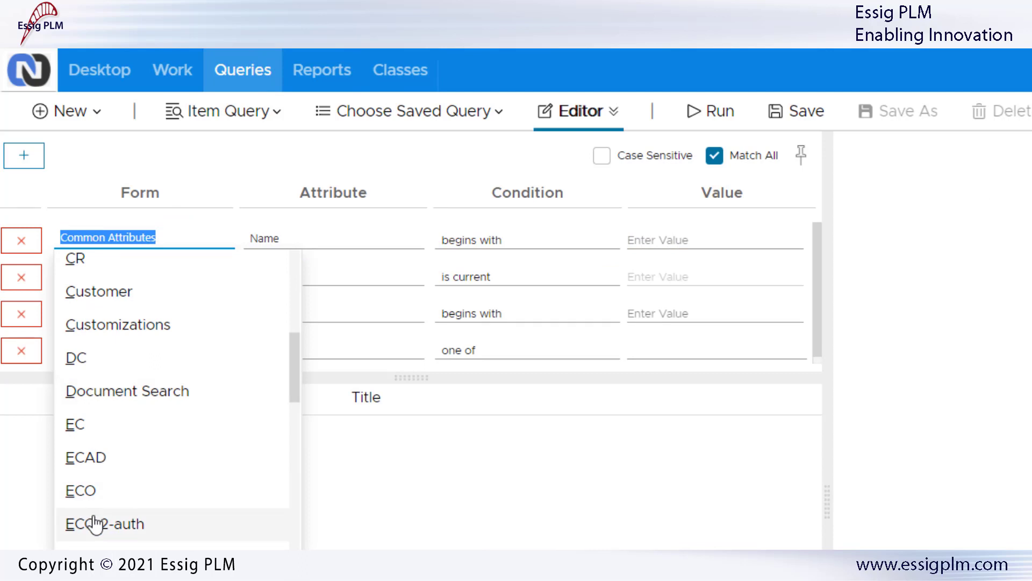
click(95, 524)
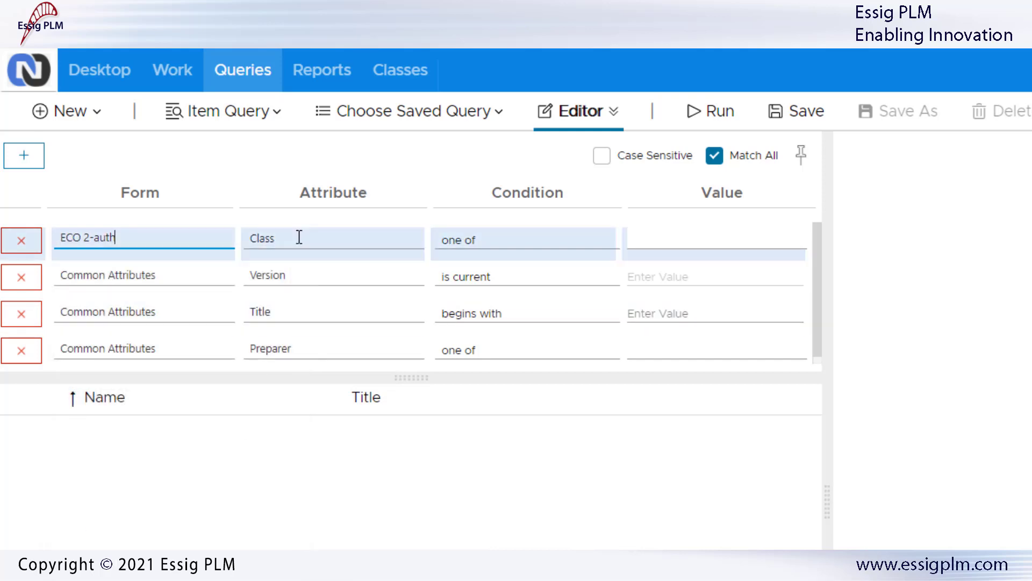
click(297, 237)
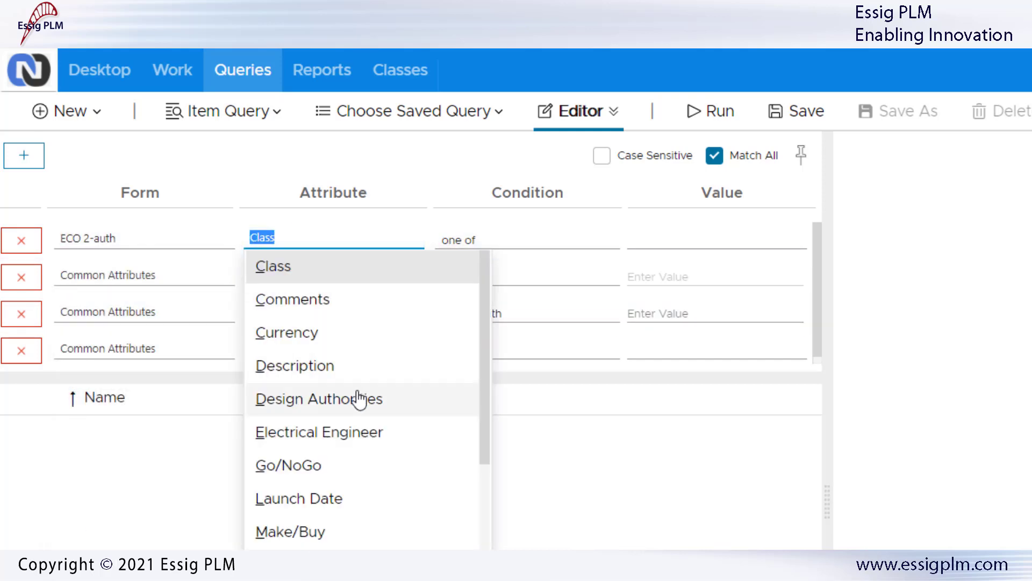
scroll(392, 529, down, 1)
click(392, 530)
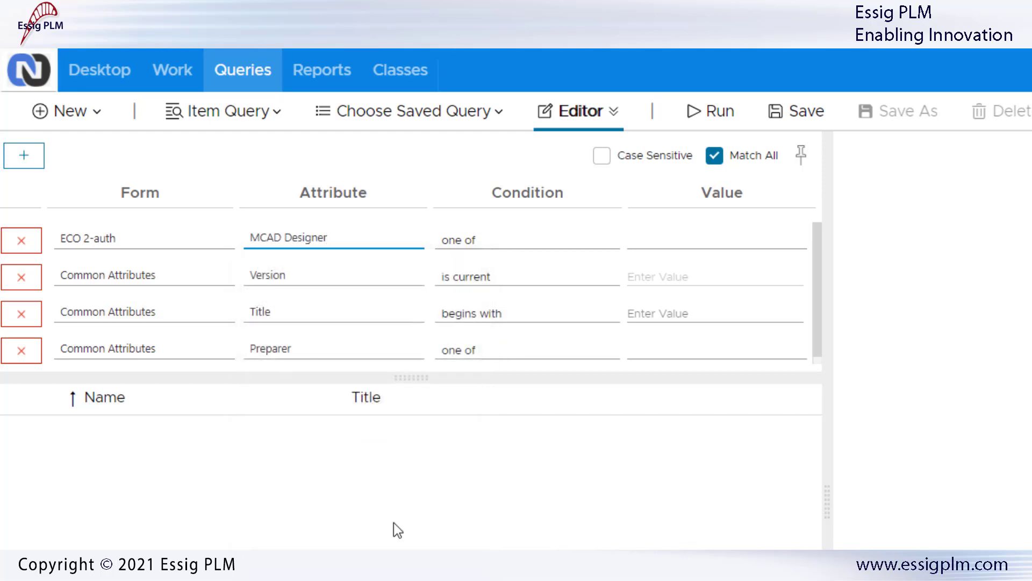
- Select three designers as values of the MCAD Designer criterion and run the query
click(679, 240)
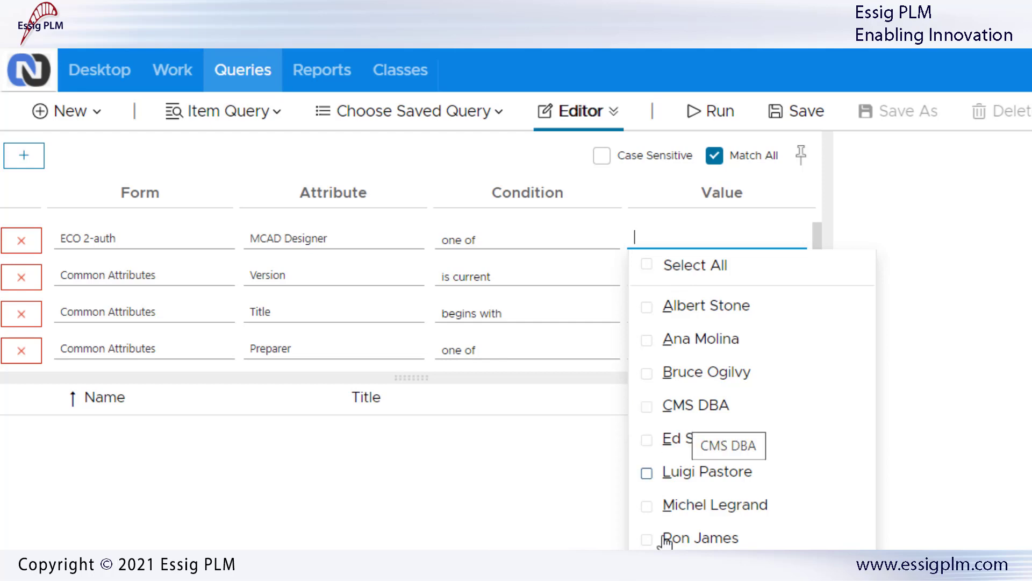
click(649, 571)
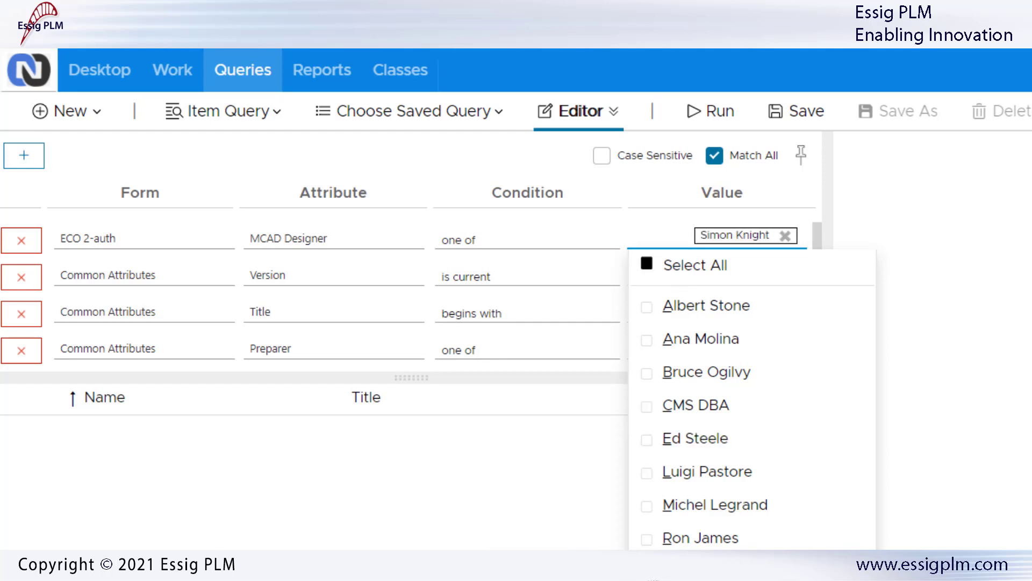
click(647, 440)
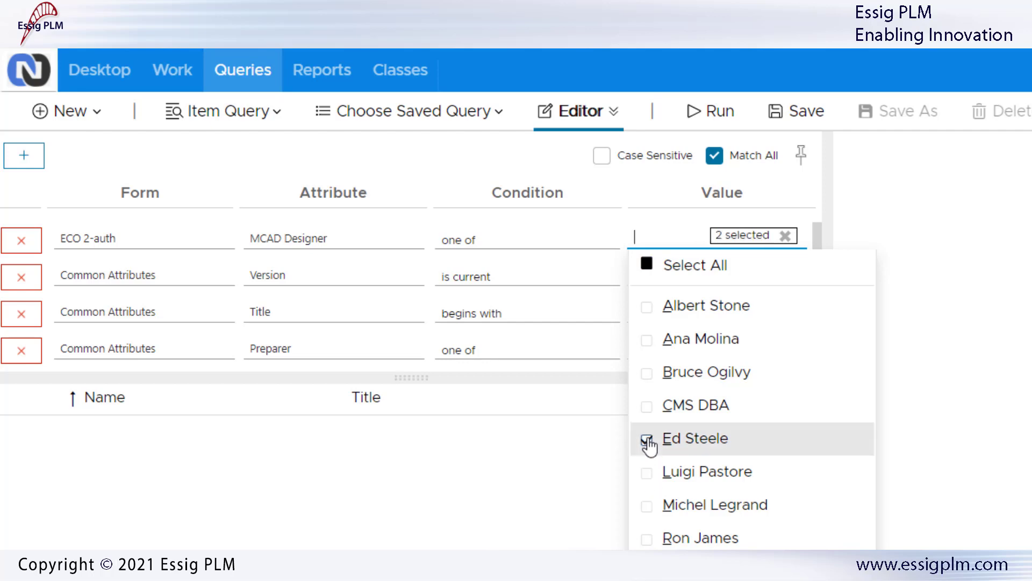
click(648, 342)
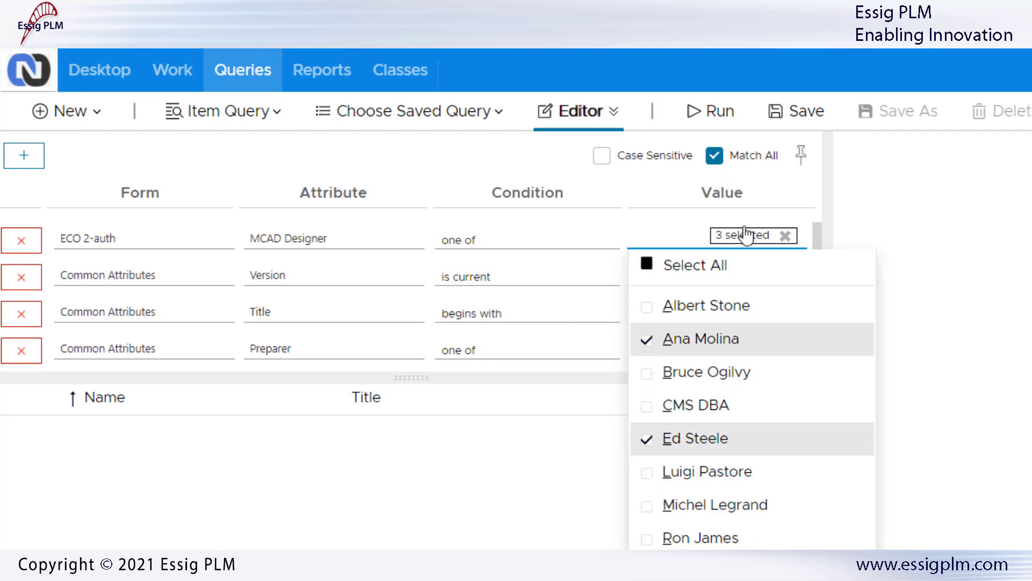
click(716, 112)
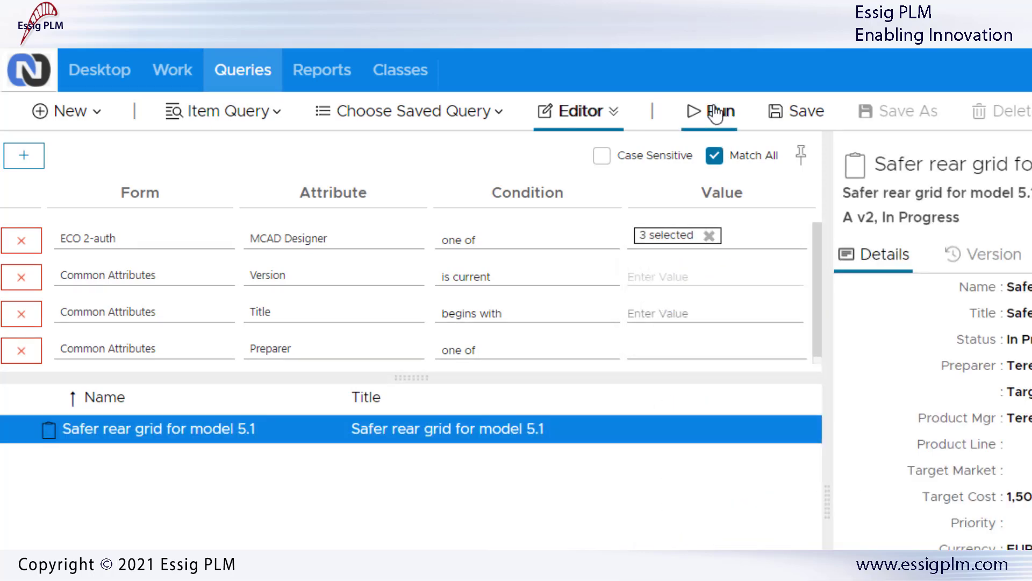
- Switch to a process query, replace Instance Name with Process Start Date after 01/09/2020 13.59.59, and run it
click(225, 111)
click(247, 193)
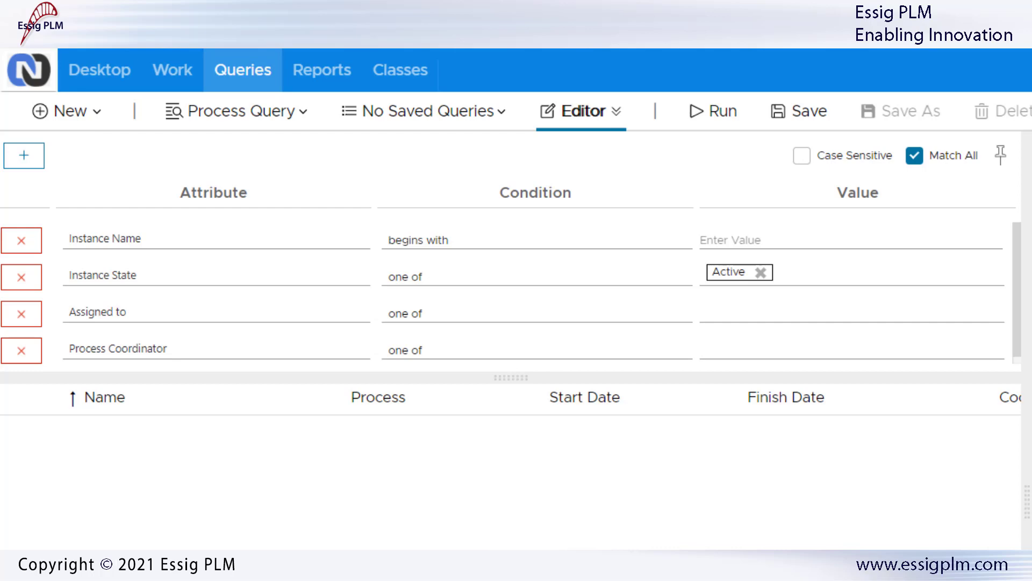
click(230, 237)
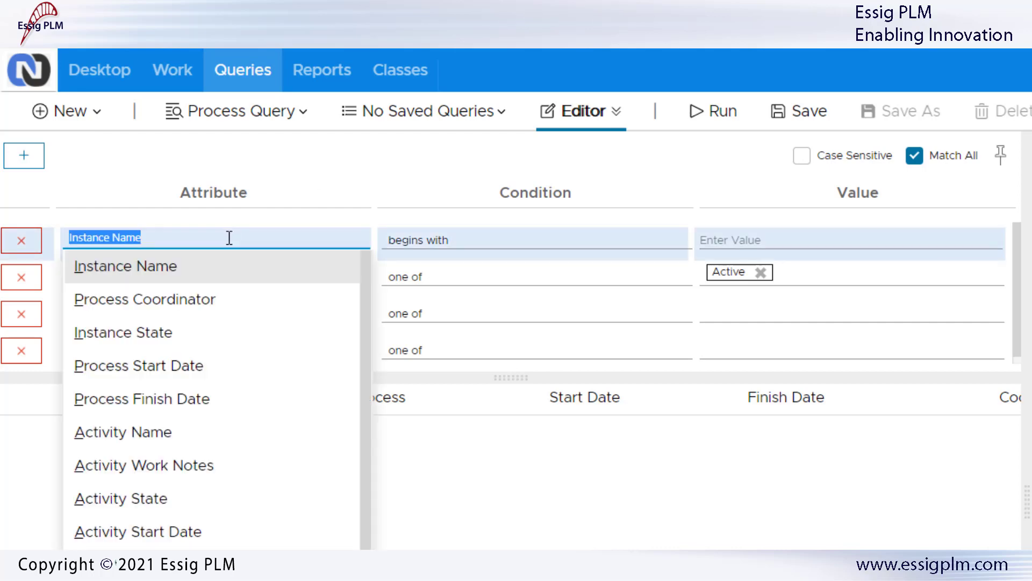
click(162, 366)
click(991, 236)
double_click(892, 286)
double_click(892, 286)
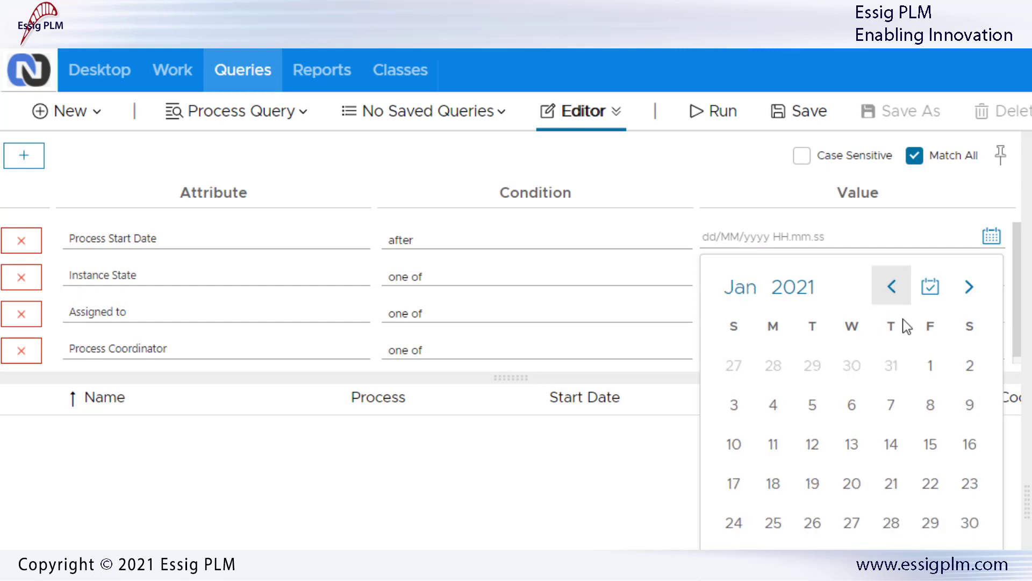
double_click(892, 286)
double_click(892, 286)
click(811, 364)
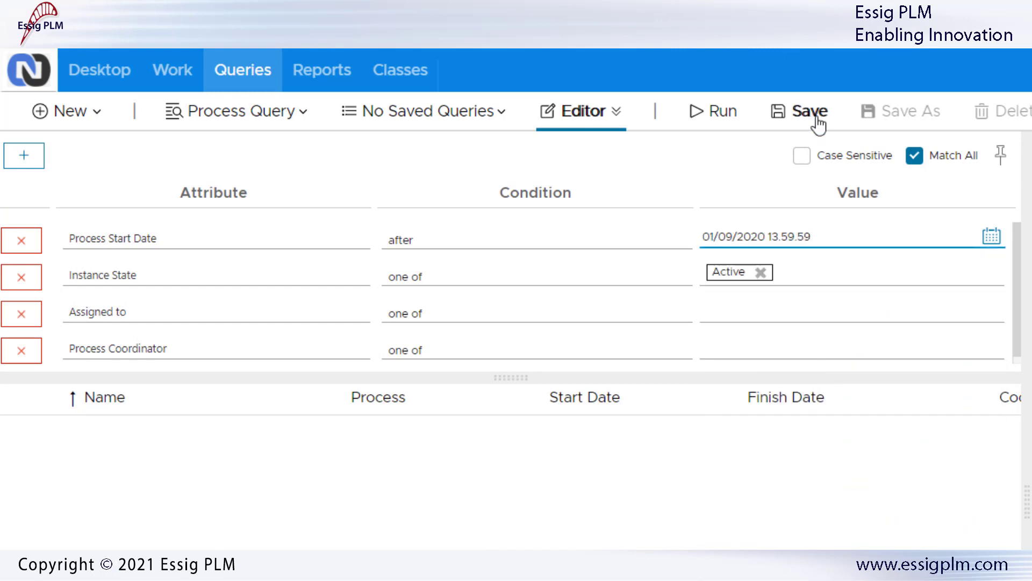
click(734, 113)
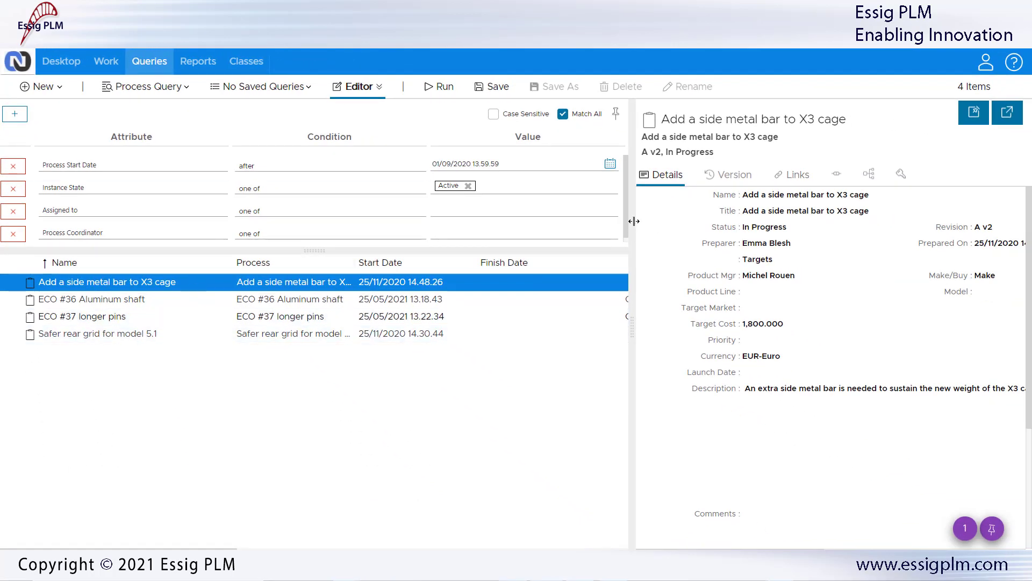
- Widen the item details area and examine the enlarged process diagram of "Add a side metal bar to X3 cage"
drag(633, 221, 483, 235)
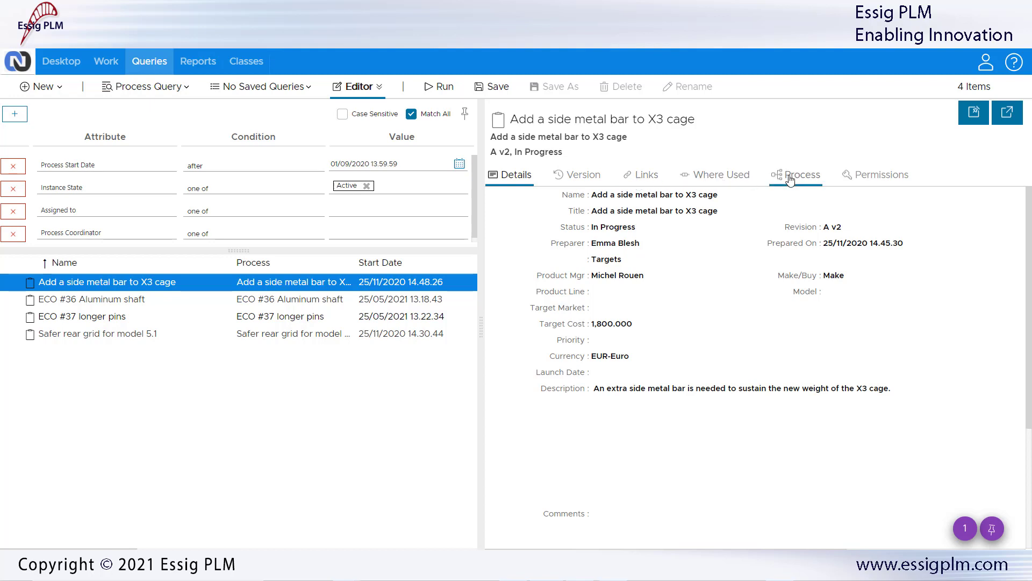
right_click(257, 285)
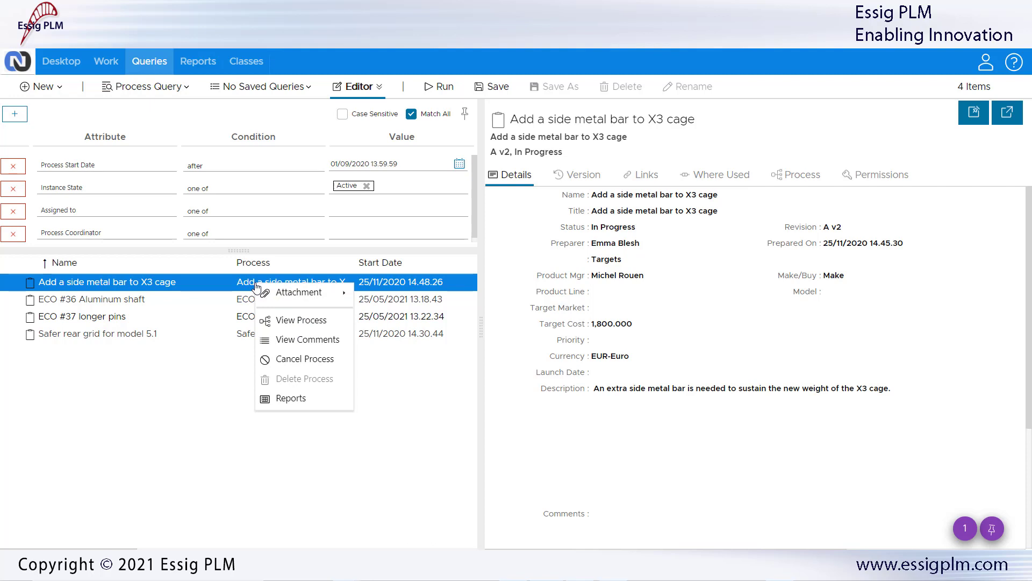
click(277, 321)
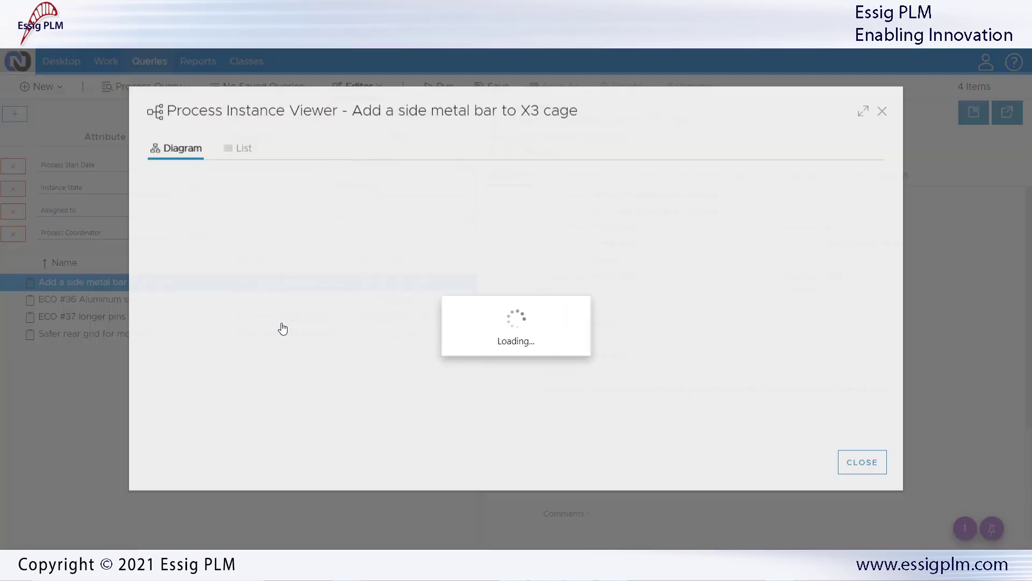
click(865, 125)
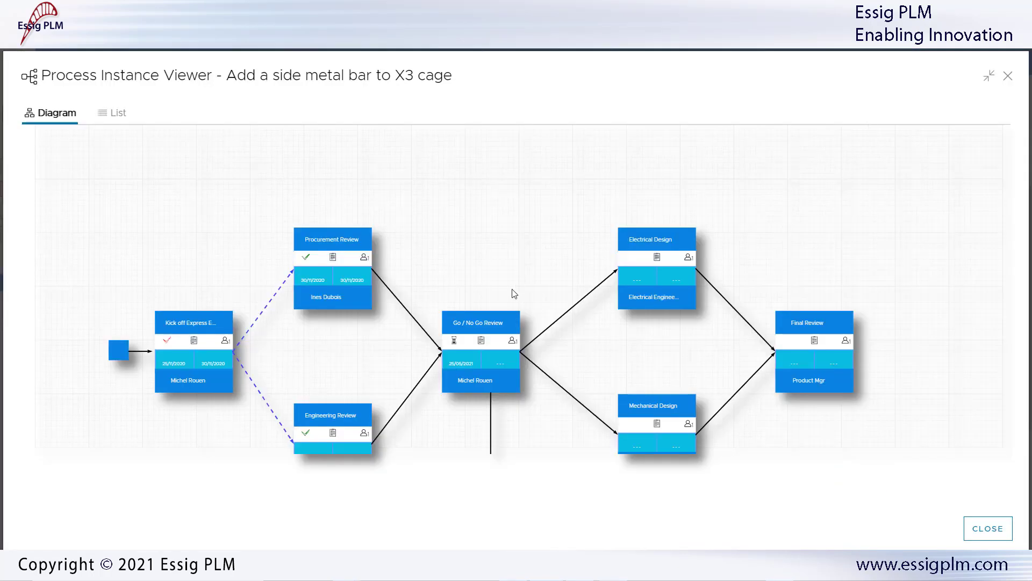
mouse_move(343, 285)
drag(392, 339, 391, 290)
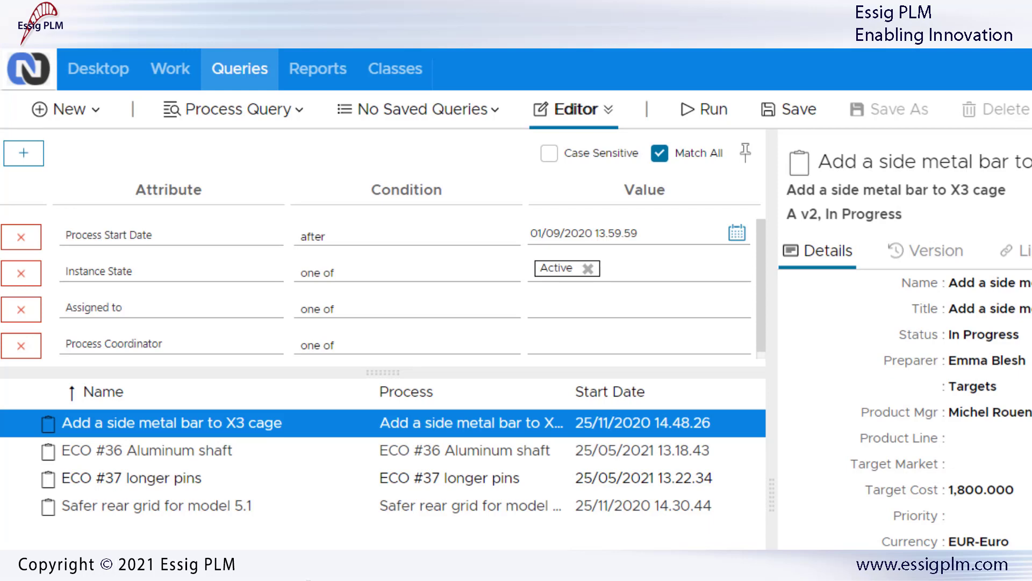
- Replace the Assigned to criterion of the process query with Activity Name begins with "Procure" and run the query
click(138, 304)
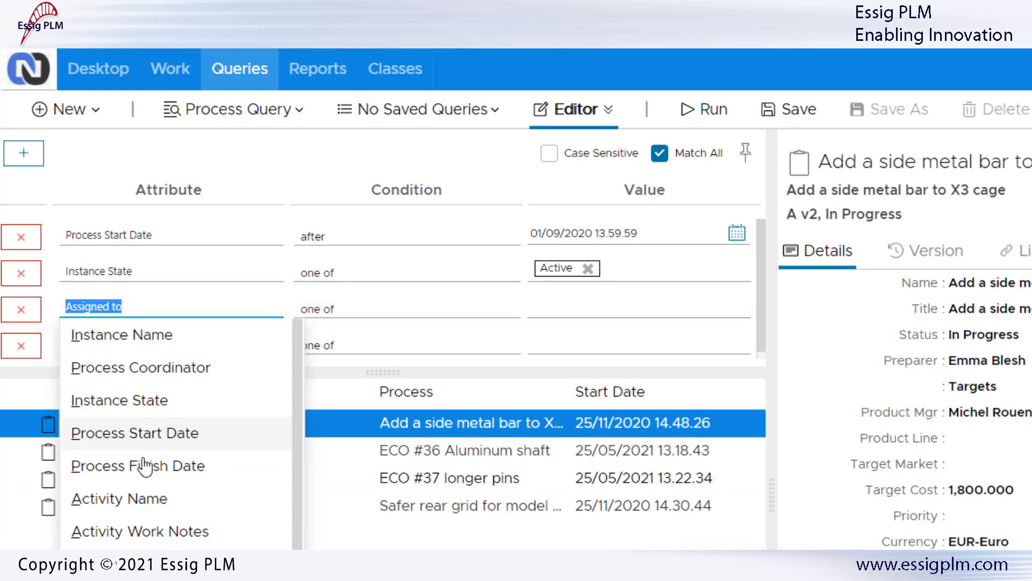
click(143, 497)
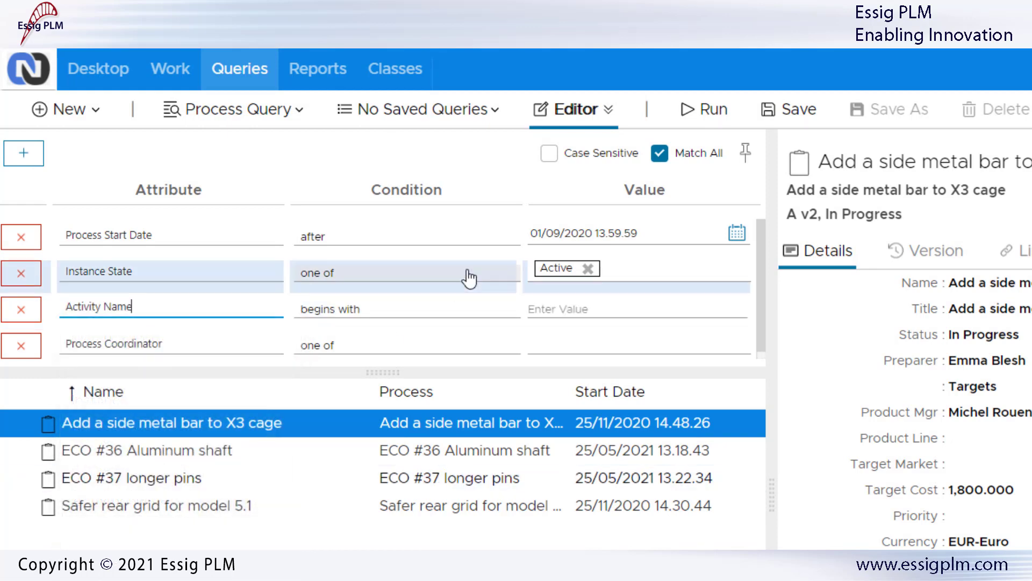
click(543, 308)
text(Procure)
click(711, 111)
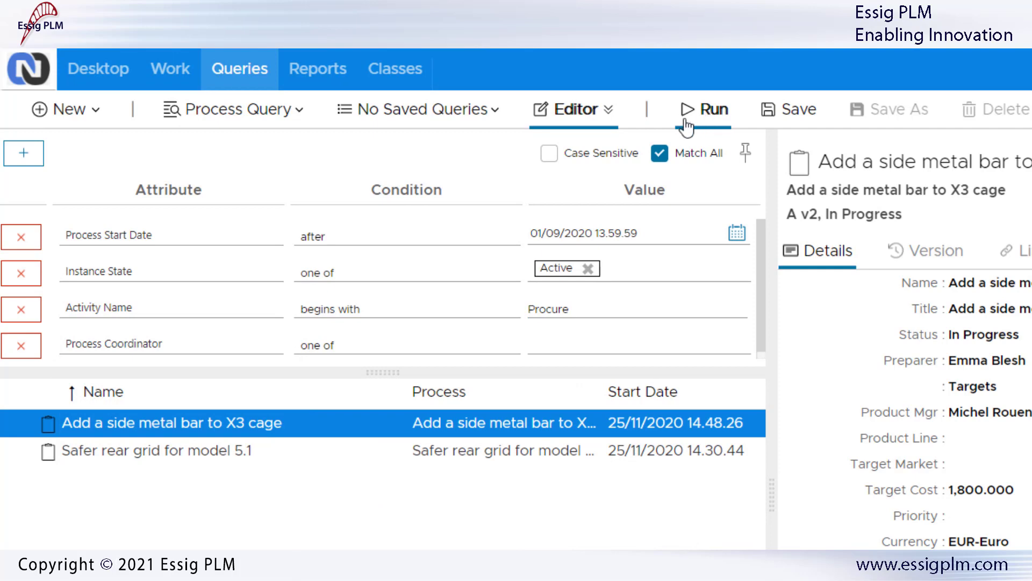
- Change the Activity Name criterion back to Assigned to, select one assignee as its value and run the process query
click(240, 302)
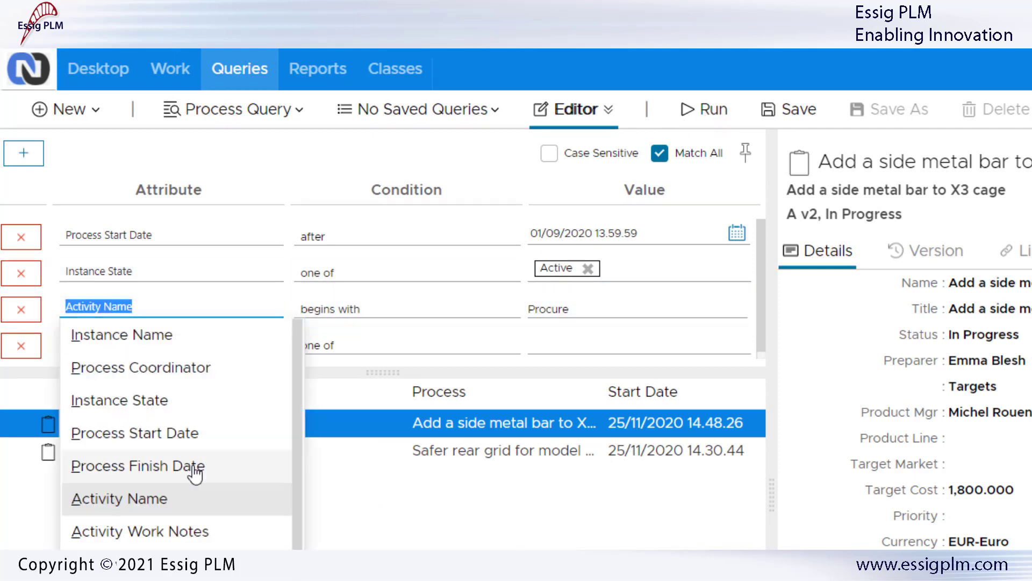
click(292, 431)
click(558, 307)
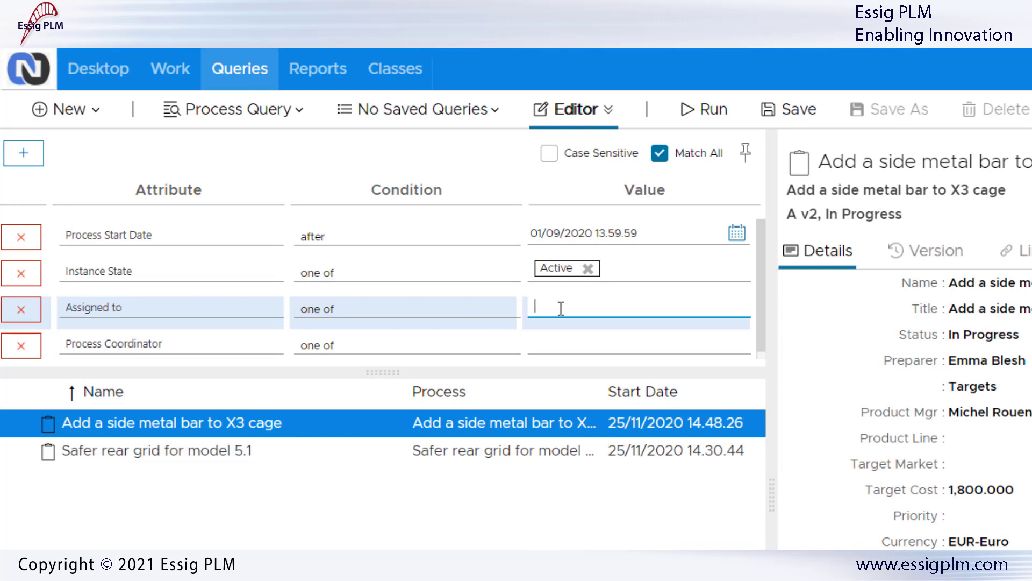
text(ine)
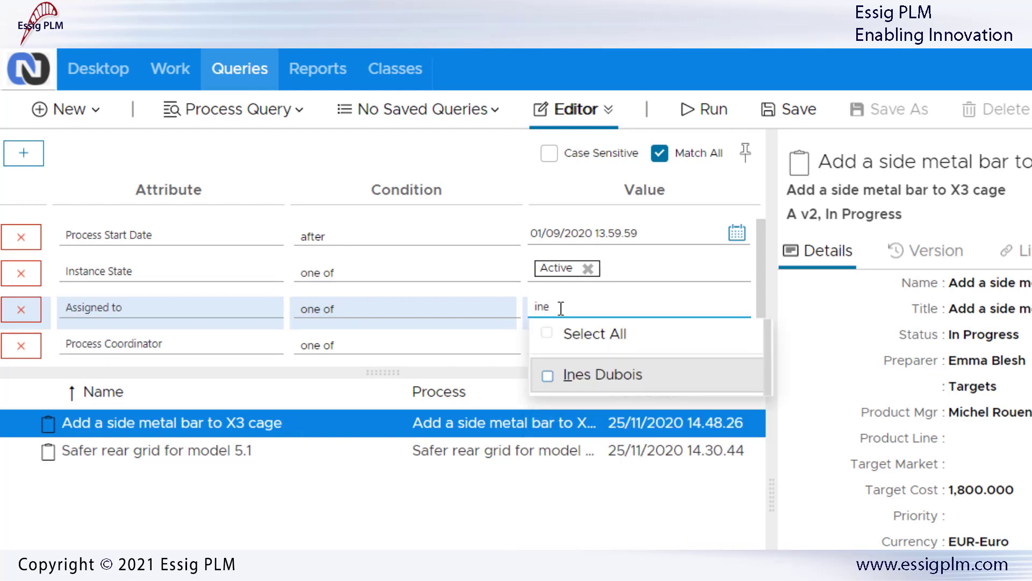
click(547, 377)
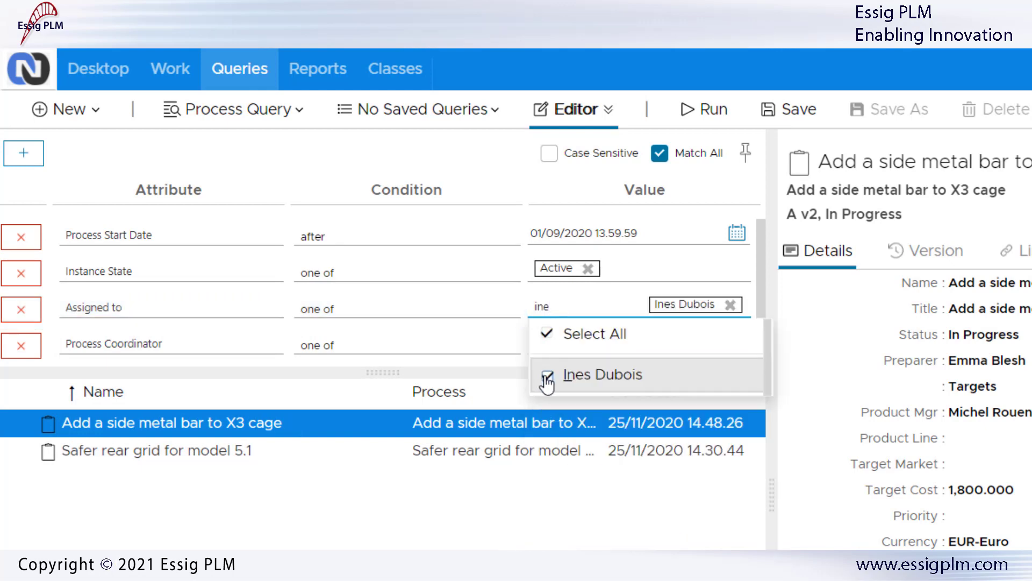
click(714, 108)
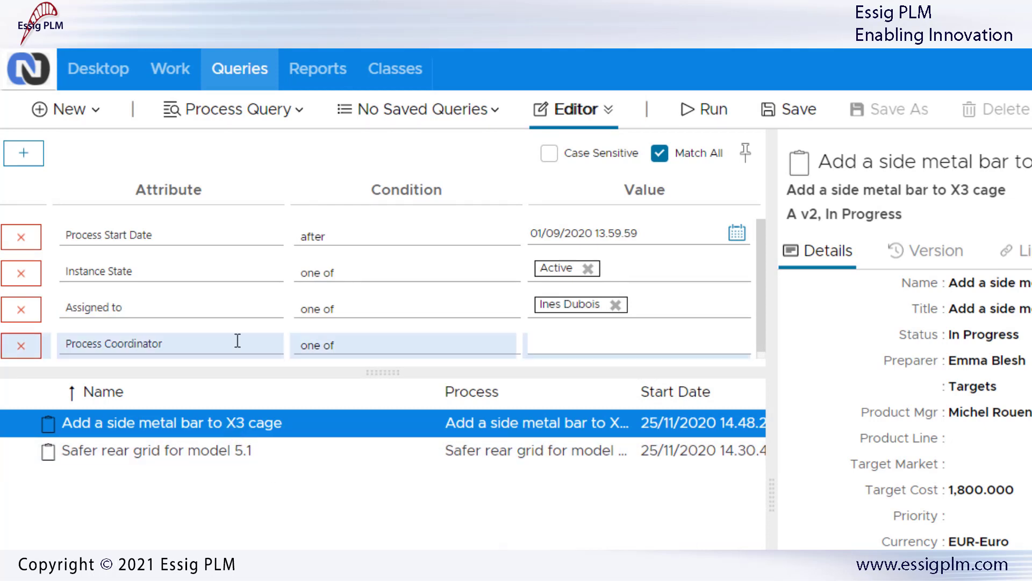
- Change the third criterion of the process query from Assigned to to Activity Name begins with "Electri" and run it
click(228, 314)
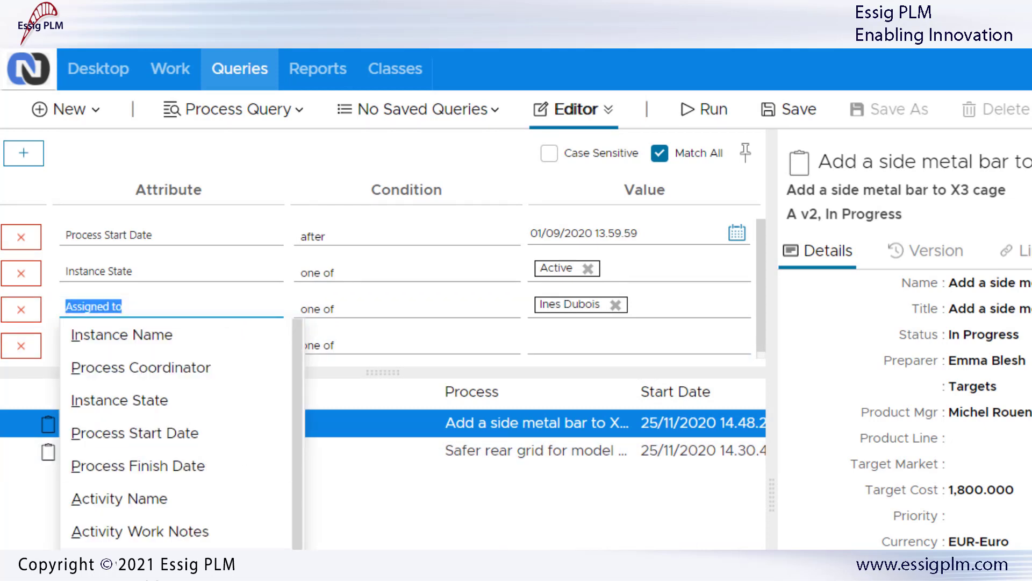
click(138, 498)
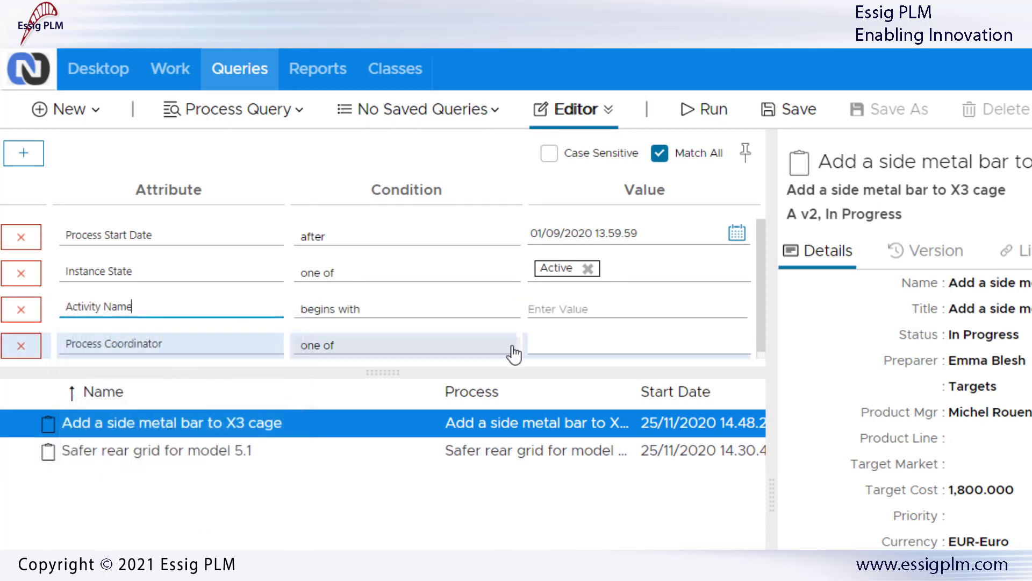
click(561, 307)
text(Electr)
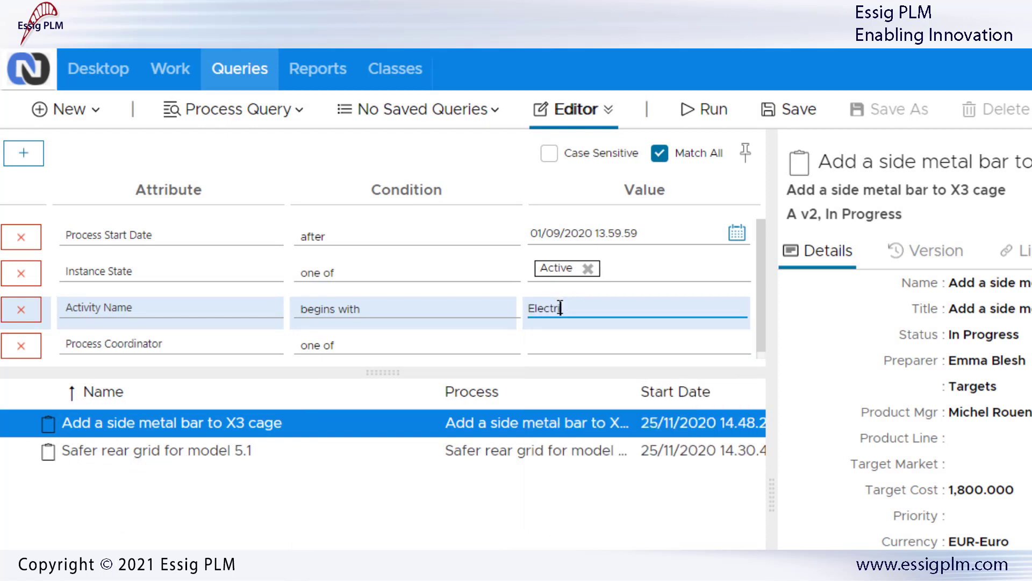
text(i)
click(711, 107)
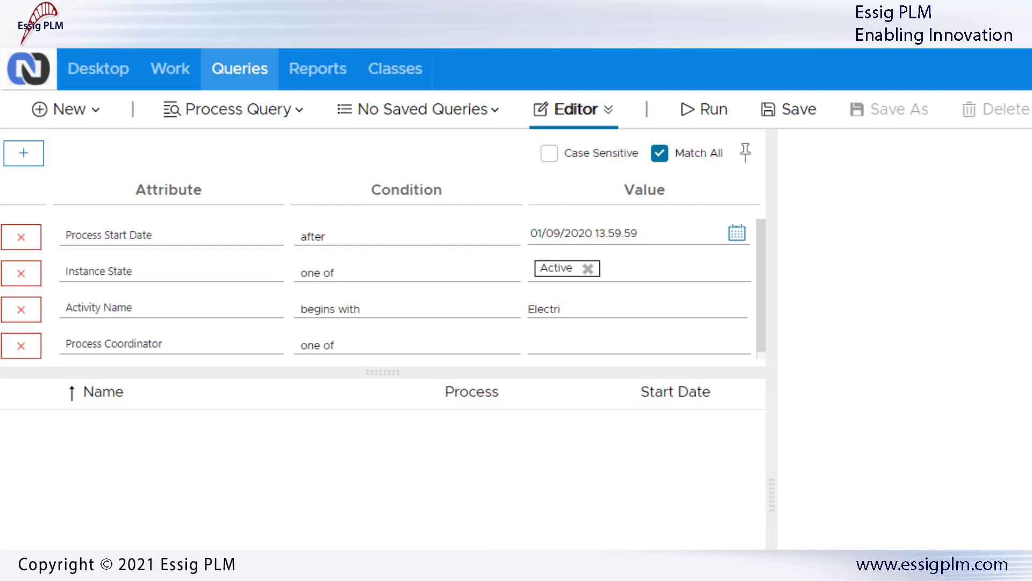
click(160, 308)
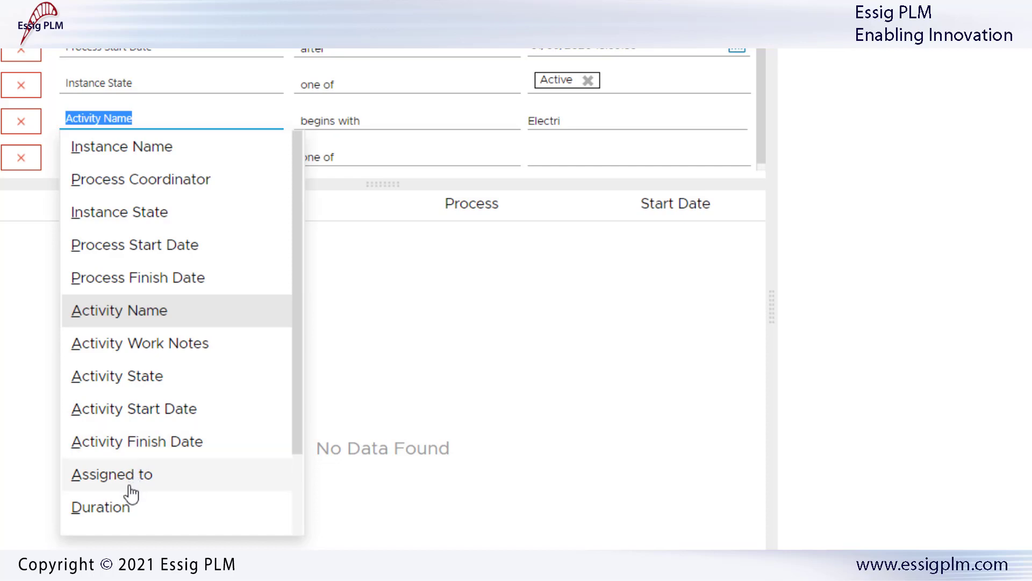
scroll(131, 491, down, 3)
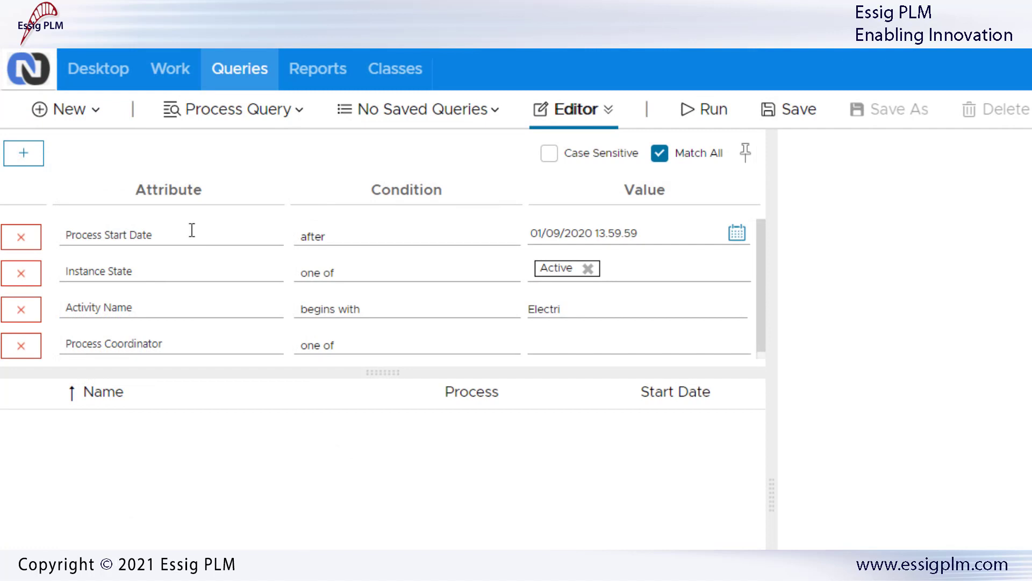
- Switch to an activity query and choose Assigned to as the attribute of its first criterion
click(244, 110)
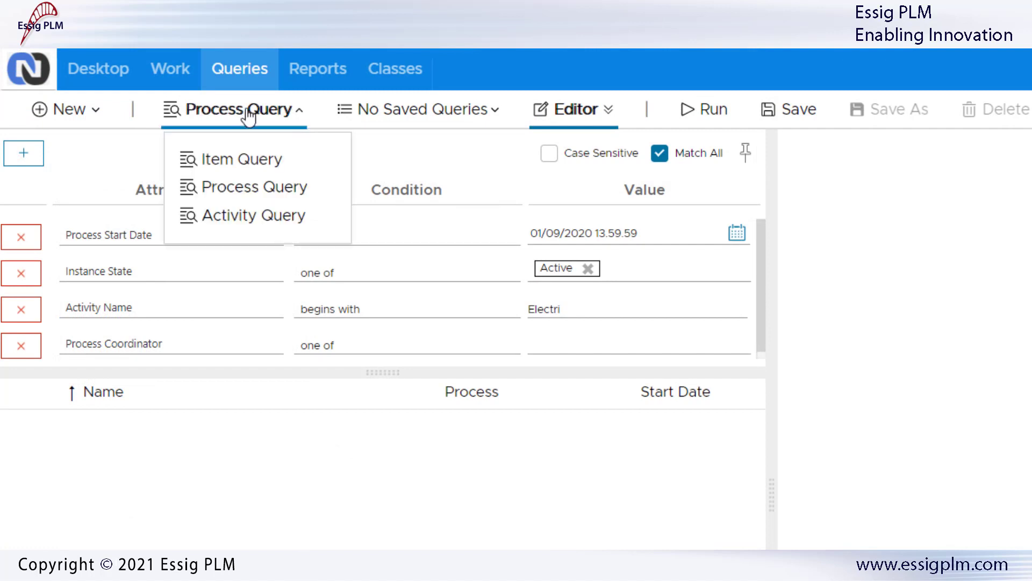
click(238, 216)
click(219, 237)
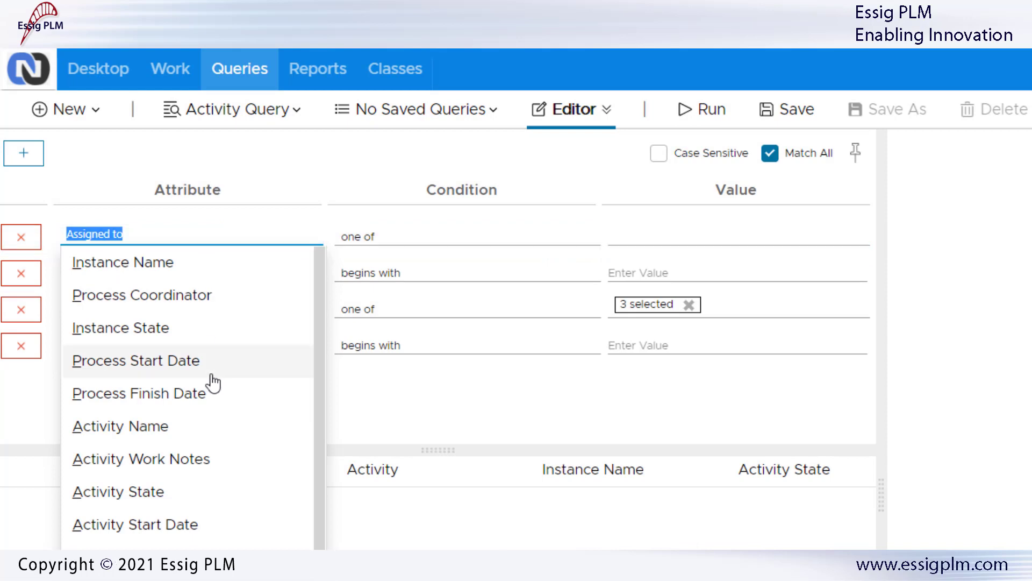
scroll(213, 382, down, 2)
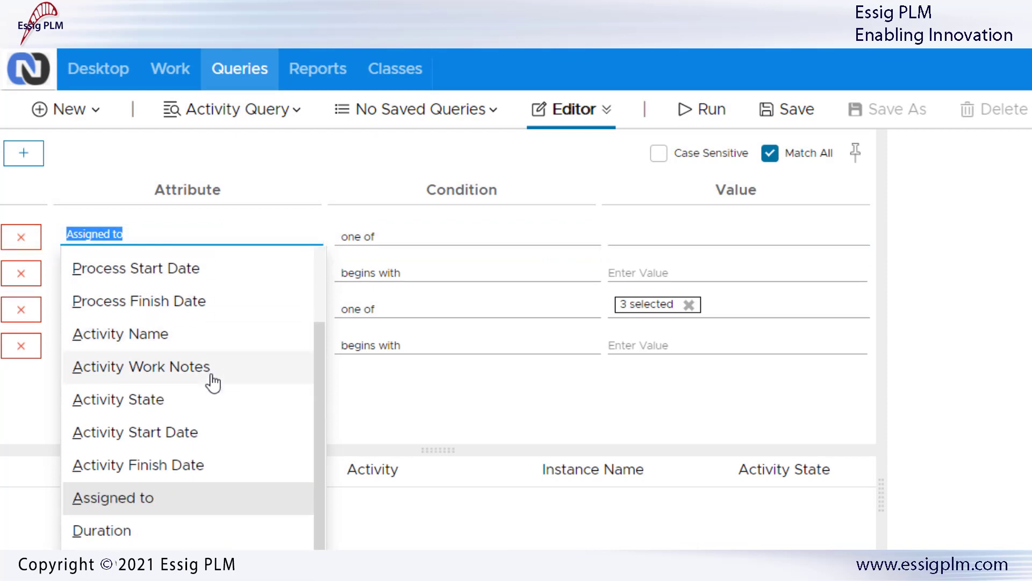
click(143, 497)
- Select two assignees as values of the Assigned to criterion and run the activity query
click(648, 231)
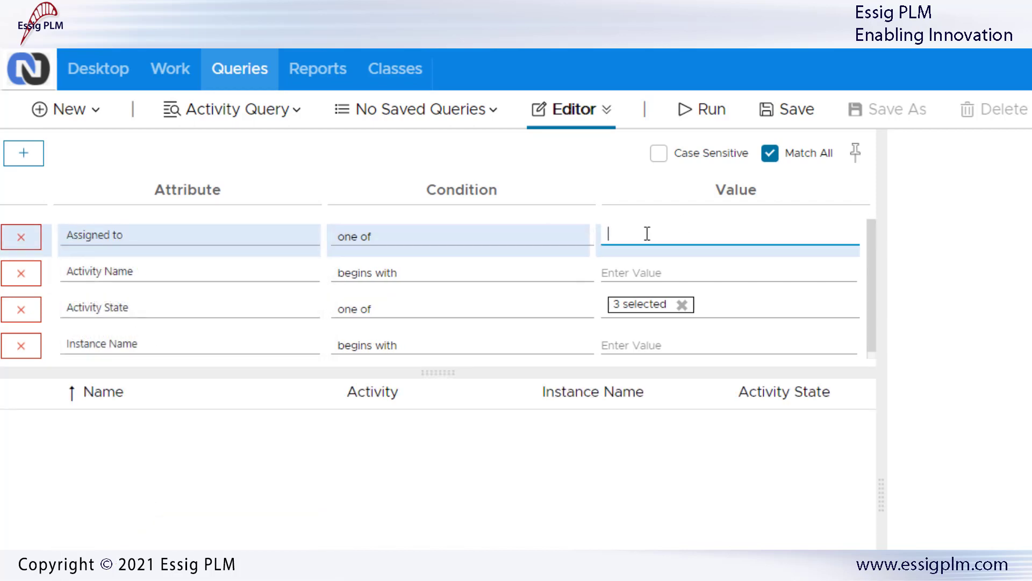
text(ines)
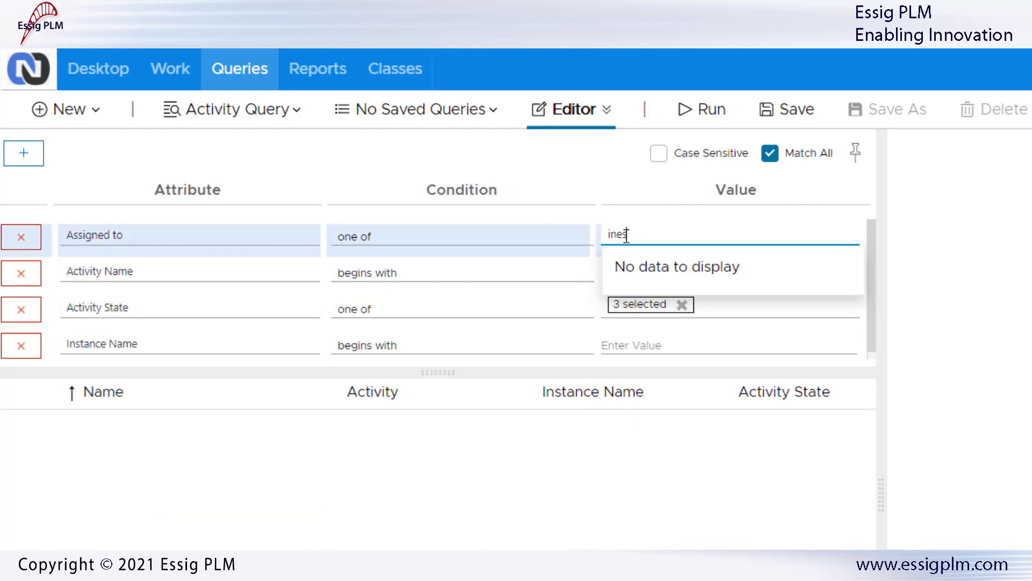
click(622, 304)
key(BackSpace)
key(BackSpace)
key(BackSpace)
key(BackSpace)
text(simo)
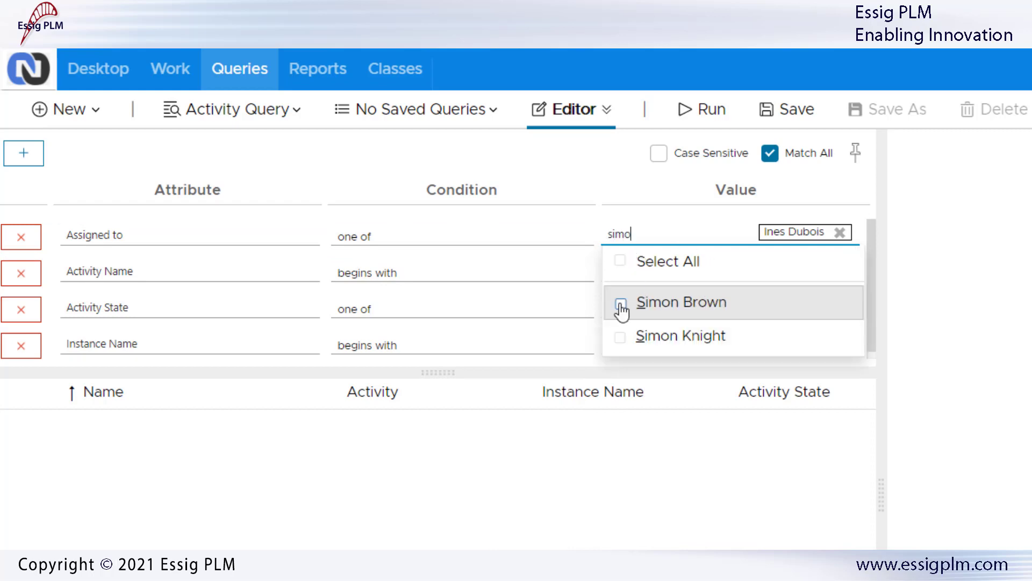
click(634, 334)
click(669, 201)
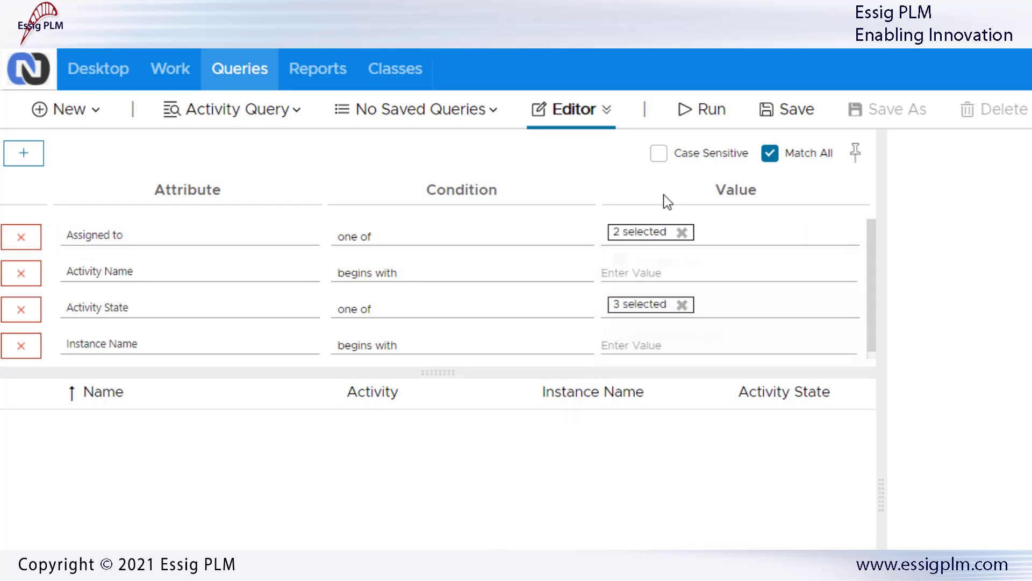
click(709, 113)
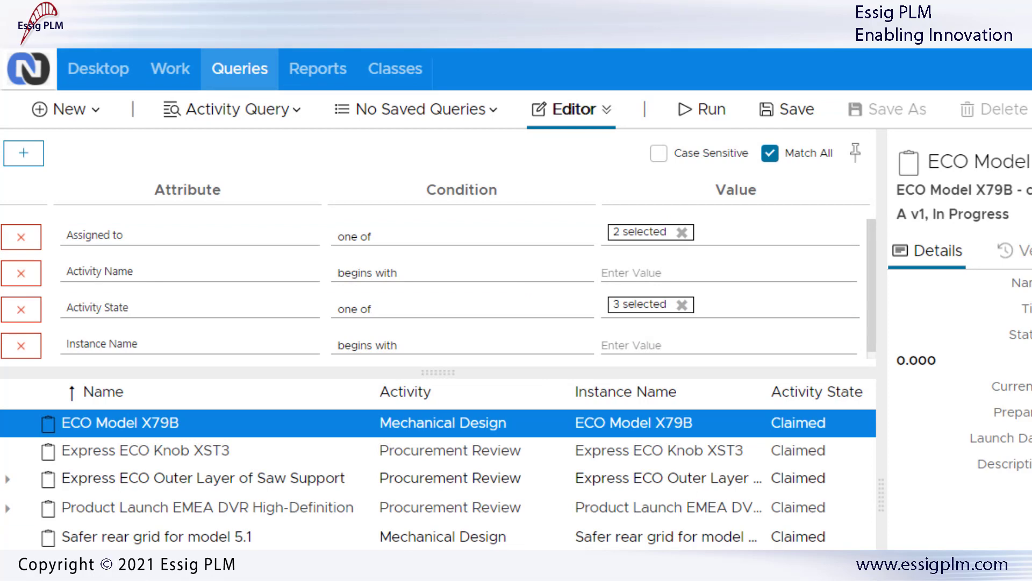
- Examine all columns of the activity query results, from Name through Link
scroll(438, 479, right, 5)
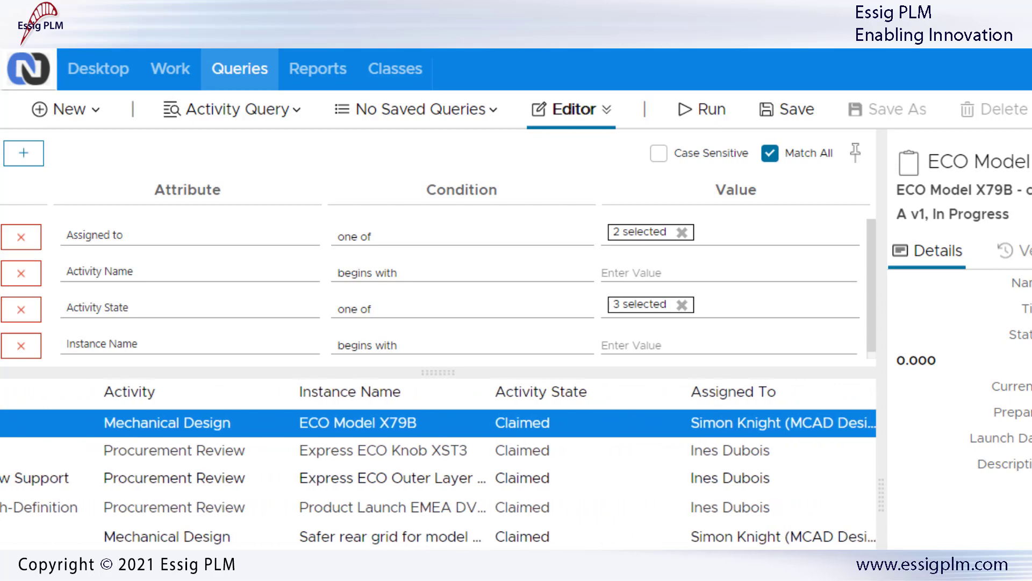
scroll(439, 478, right, 5)
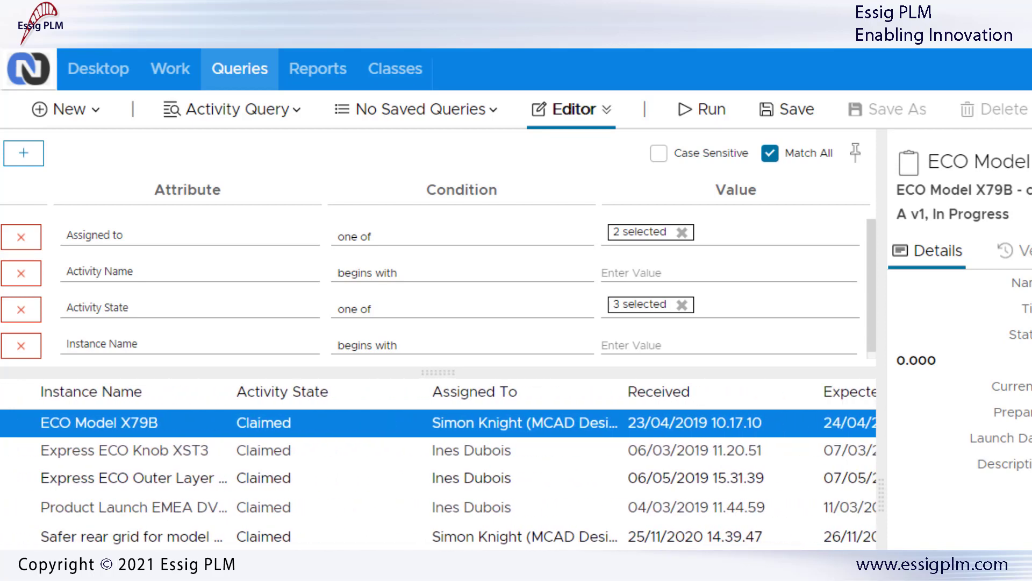
scroll(438, 478, right, 10)
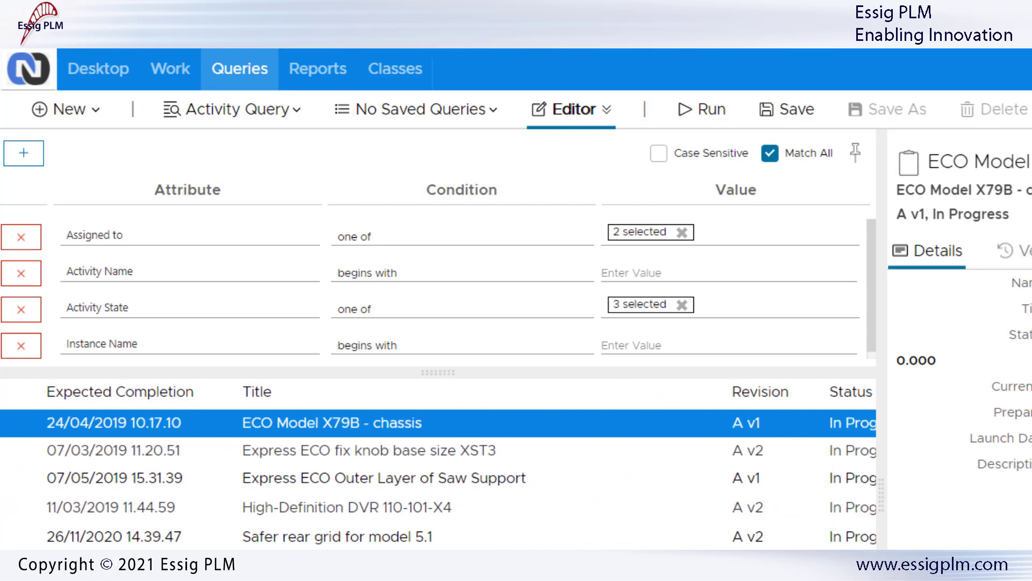
scroll(438, 478, right, 10)
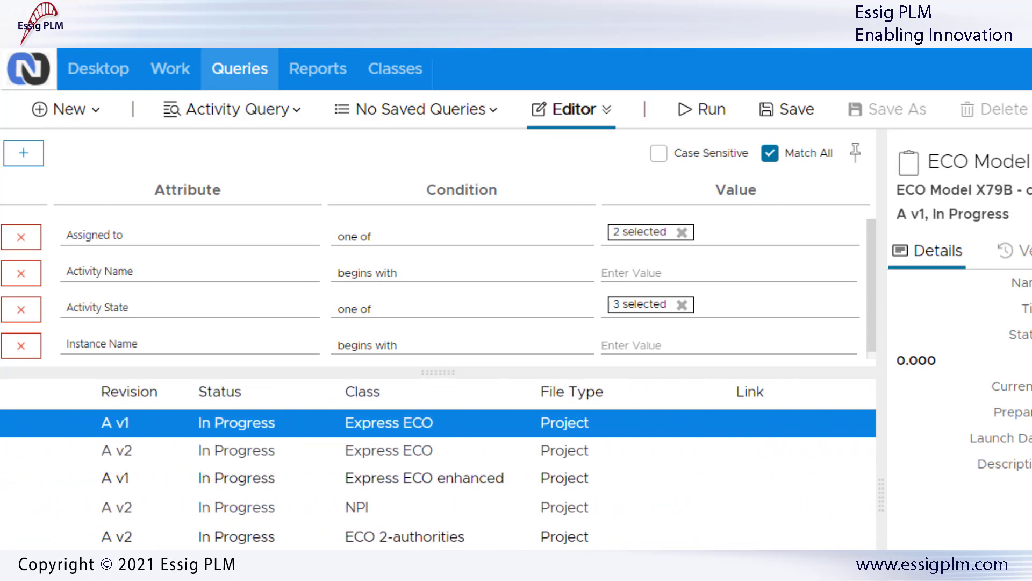
scroll(438, 478, left, 20)
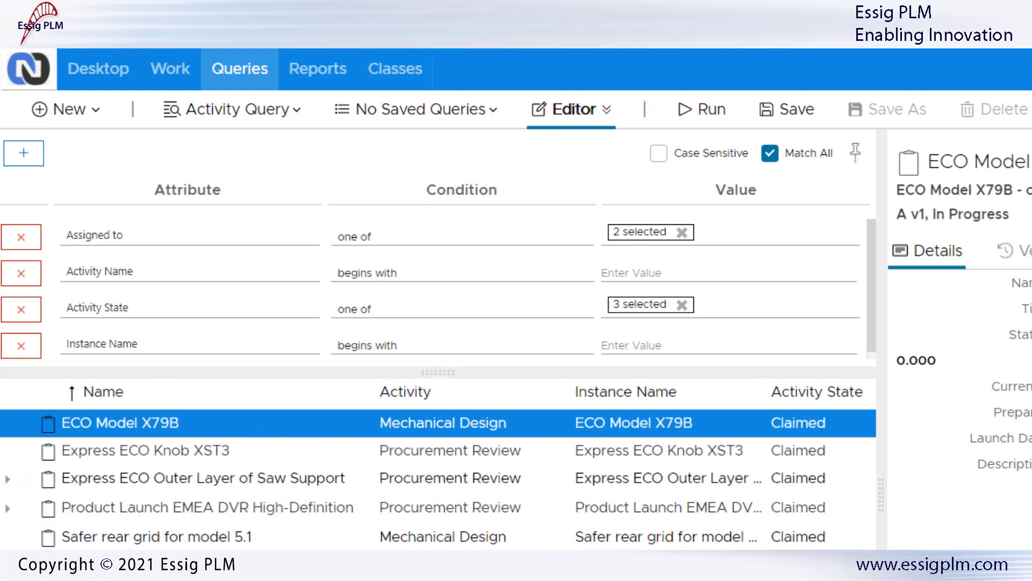